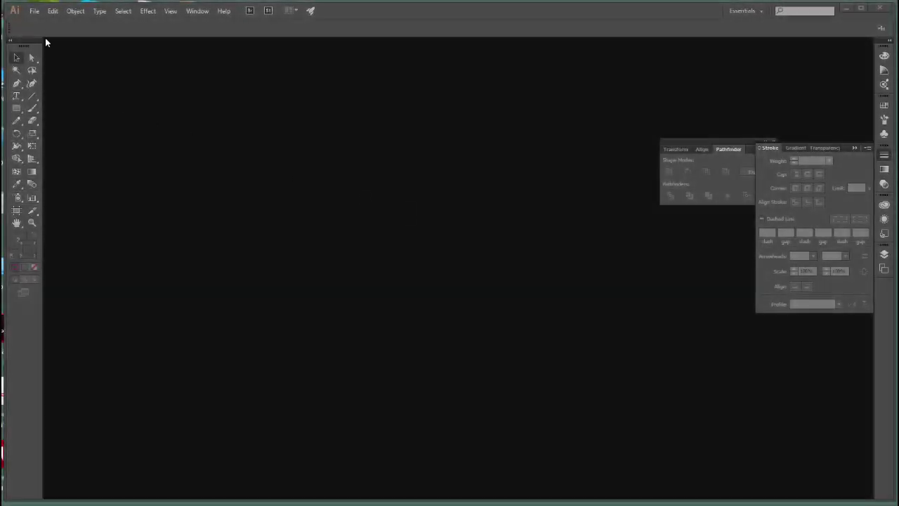
Step: Create a new landscape A4 document, 29.7 × 21 cm, with units set to Centimeters
{"action": "left_click", "coordinate": [33, 10]}
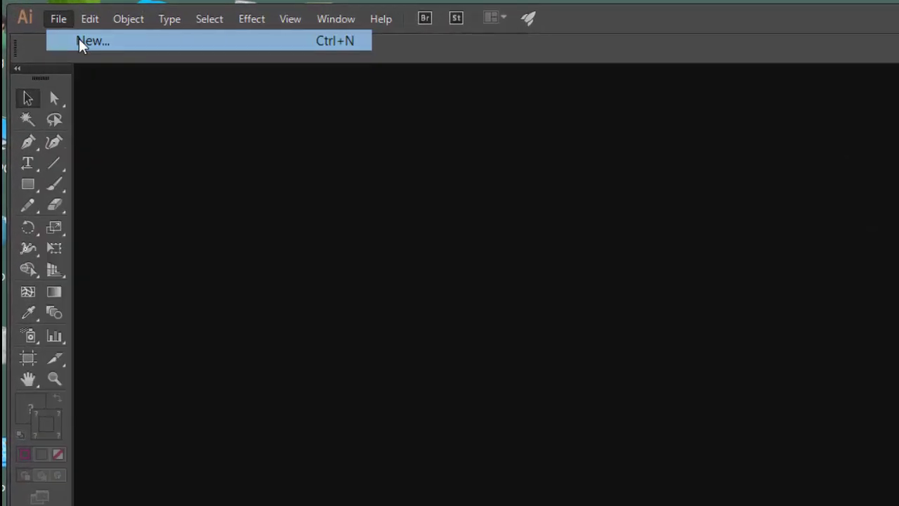
{"action": "left_click", "coordinate": [49, 23]}
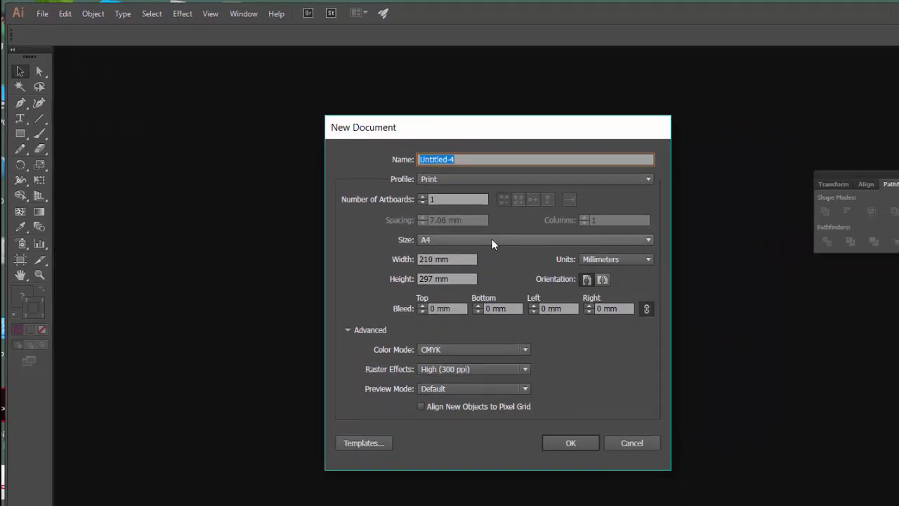
{"action": "left_click", "coordinate": [601, 281]}
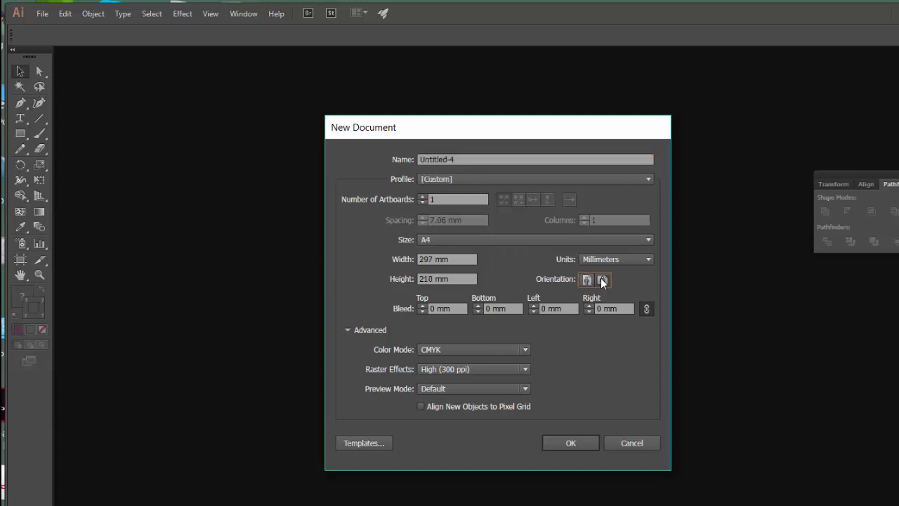
{"action": "left_click", "coordinate": [607, 265]}
{"action": "left_click", "coordinate": [612, 329]}
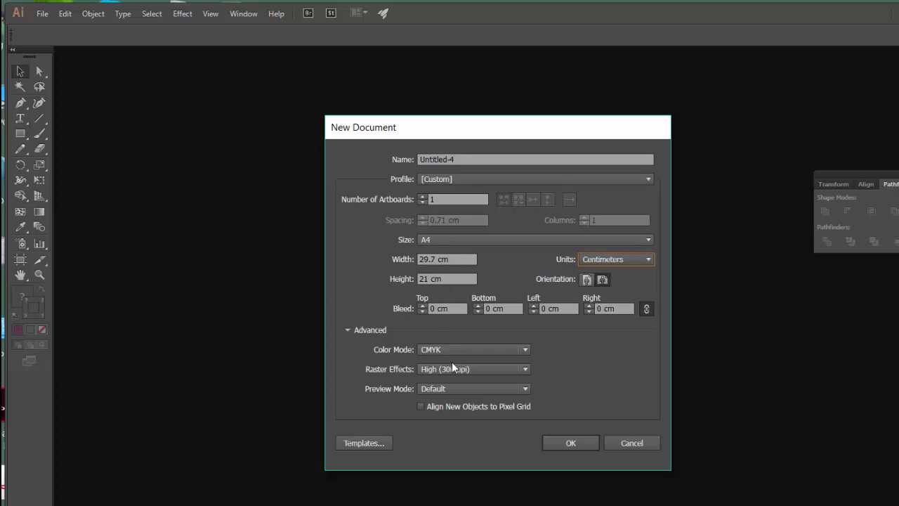
{"action": "left_click", "coordinate": [569, 444]}
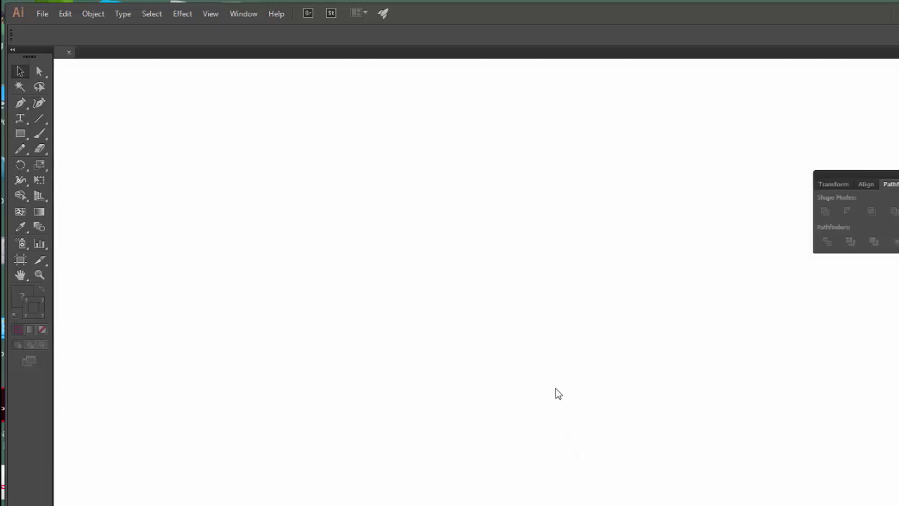
Step: Zoom out to show the whole artboard and close the floating Stroke and Pathfinder panels
{"action": "left_click", "coordinate": [39, 275]}
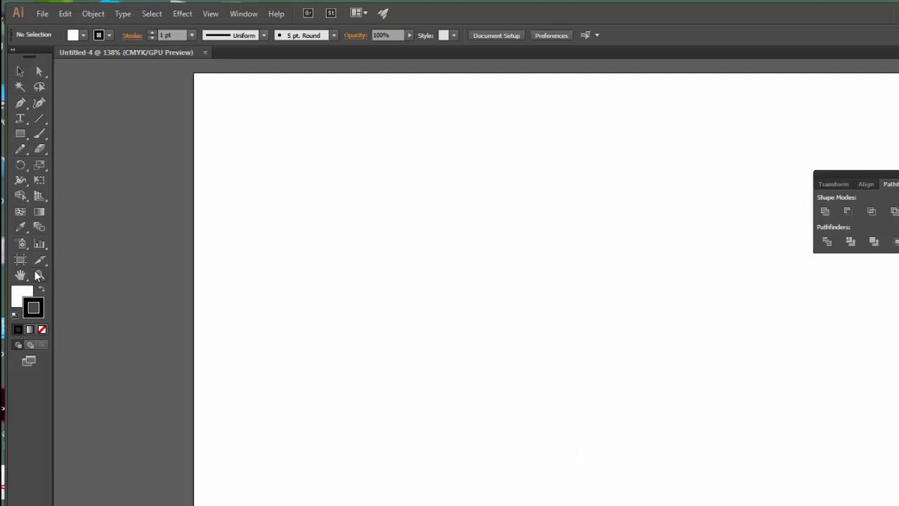
{"action": "right_click", "coordinate": [497, 283]}
{"action": "left_click", "coordinate": [544, 343]}
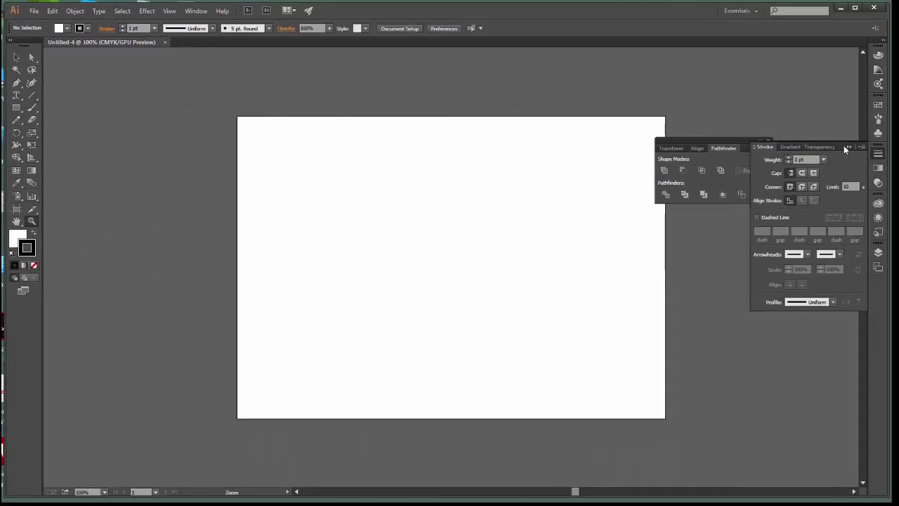
{"action": "left_click", "coordinate": [847, 147]}
{"action": "left_click", "coordinate": [769, 141]}
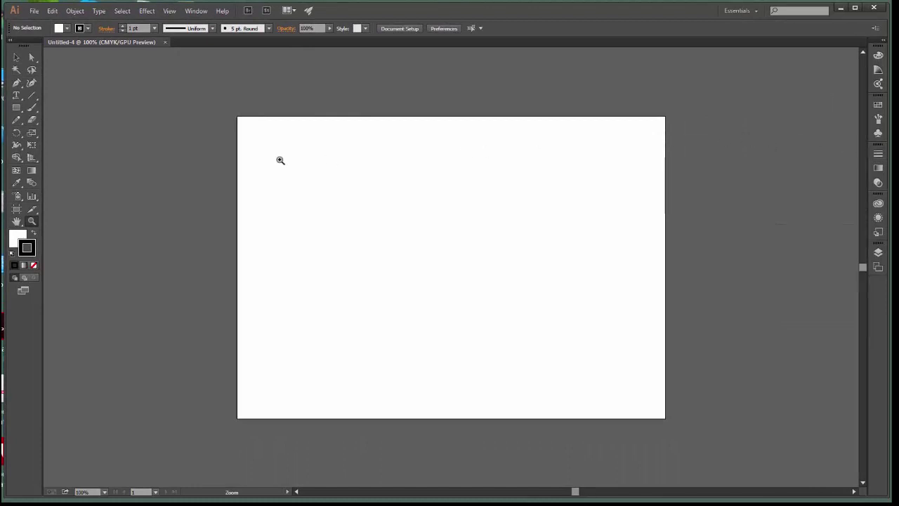
Step: Draw a rectangle covering the entire 29.7 × 21 cm artboard
{"action": "key", "text": "m"}
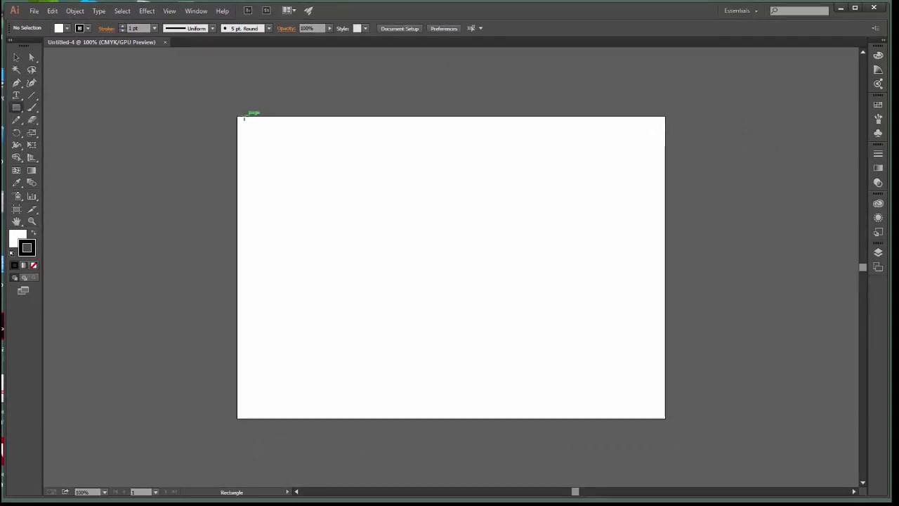
{"action": "left_click_drag", "start_coordinate": [237, 117], "coordinate": [664, 418]}
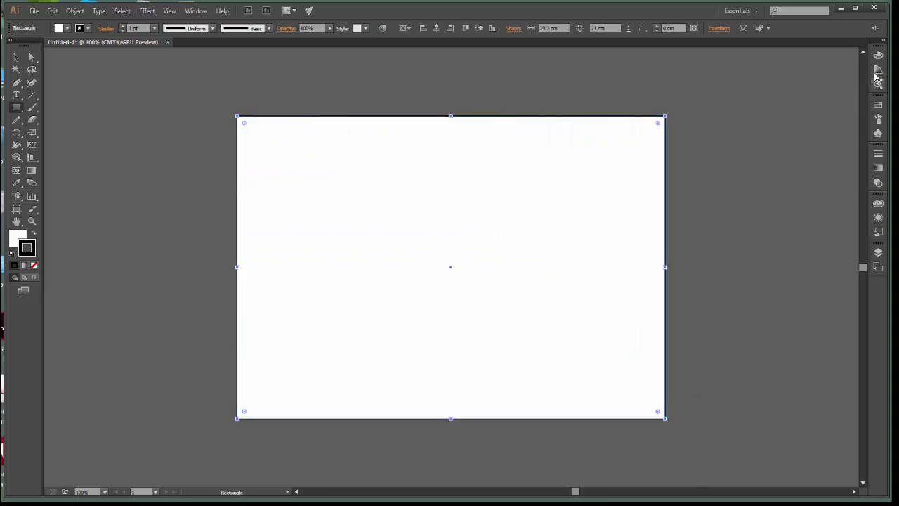
{"action": "left_click", "coordinate": [877, 57]}
{"action": "left_click", "coordinate": [878, 104]}
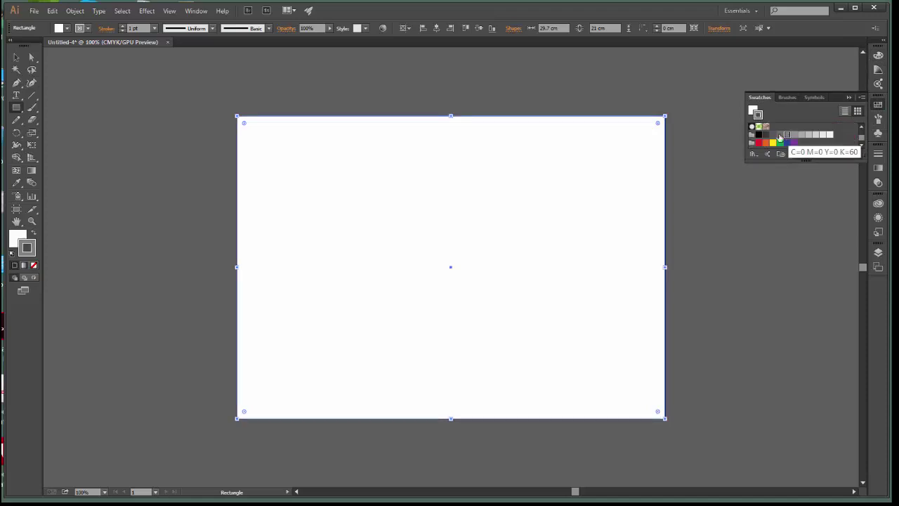
Step: Remove the rectangle's stroke and fill it with 70% grey (K=70)
{"action": "left_click", "coordinate": [34, 265]}
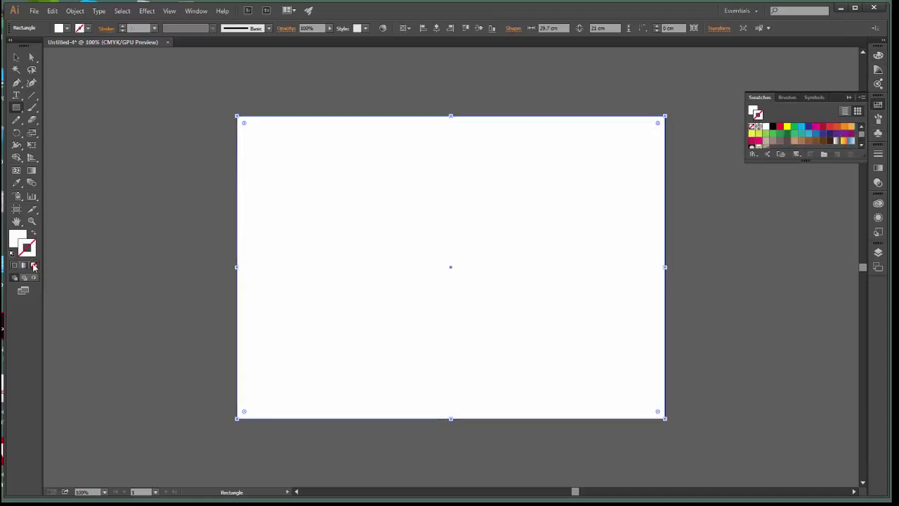
{"action": "left_click", "coordinate": [17, 240]}
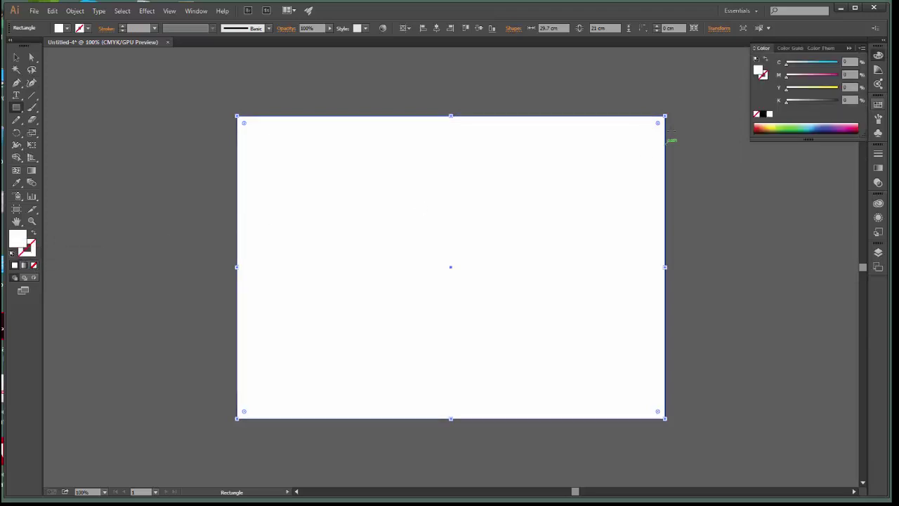
{"action": "left_click", "coordinate": [878, 104]}
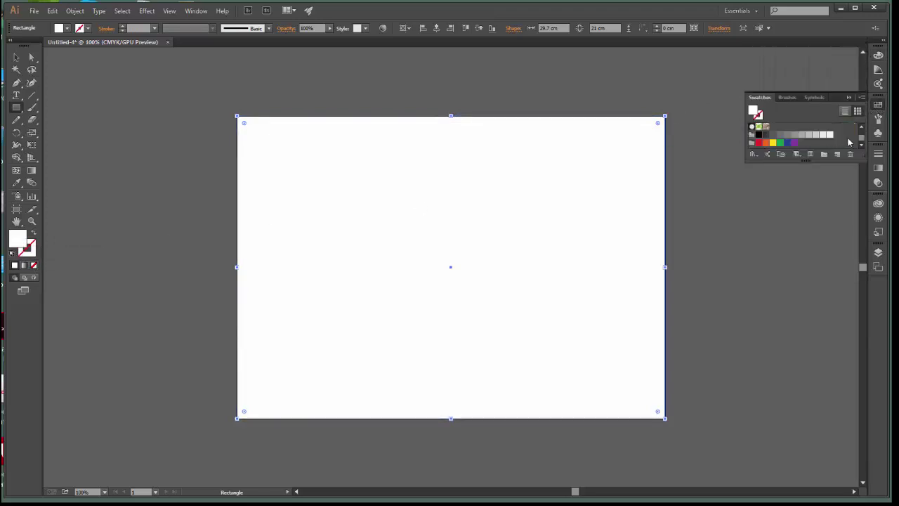
{"action": "left_click", "coordinate": [780, 135]}
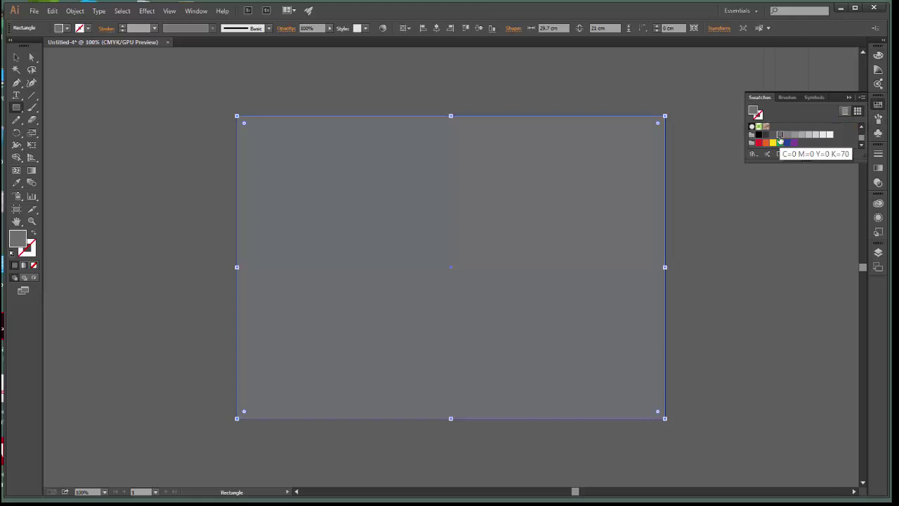
{"action": "left_click", "coordinate": [787, 135]}
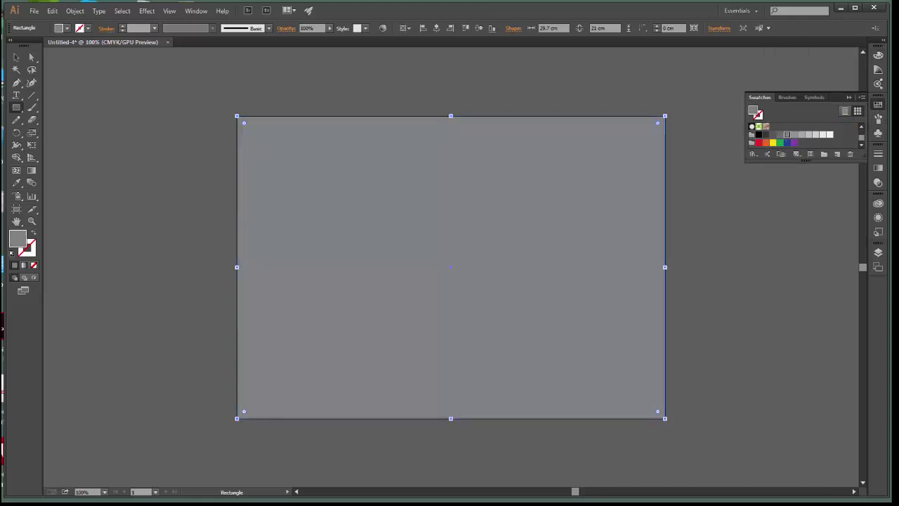
{"action": "left_click", "coordinate": [16, 57]}
Step: Lock the grey background rectangle with Object > Lock > Selection
{"action": "left_click", "coordinate": [192, 116]}
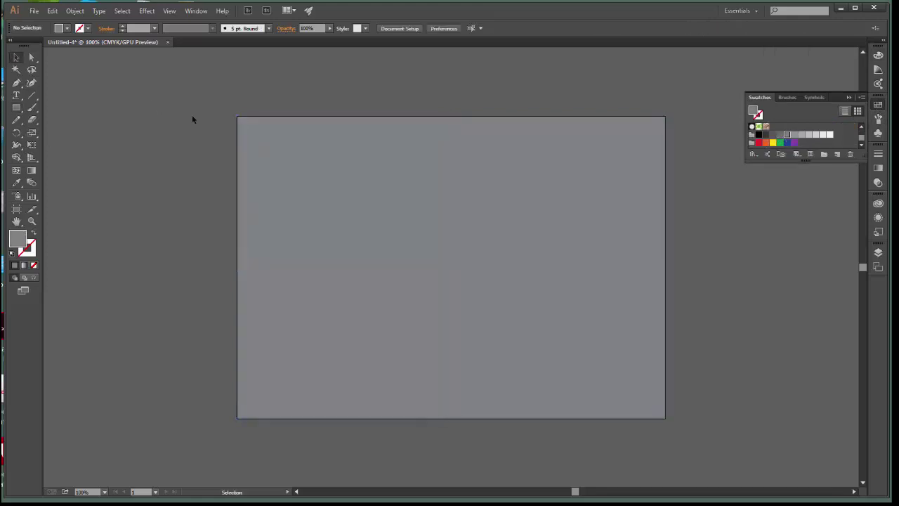
{"action": "left_click", "coordinate": [352, 164]}
{"action": "left_click", "coordinate": [75, 11]}
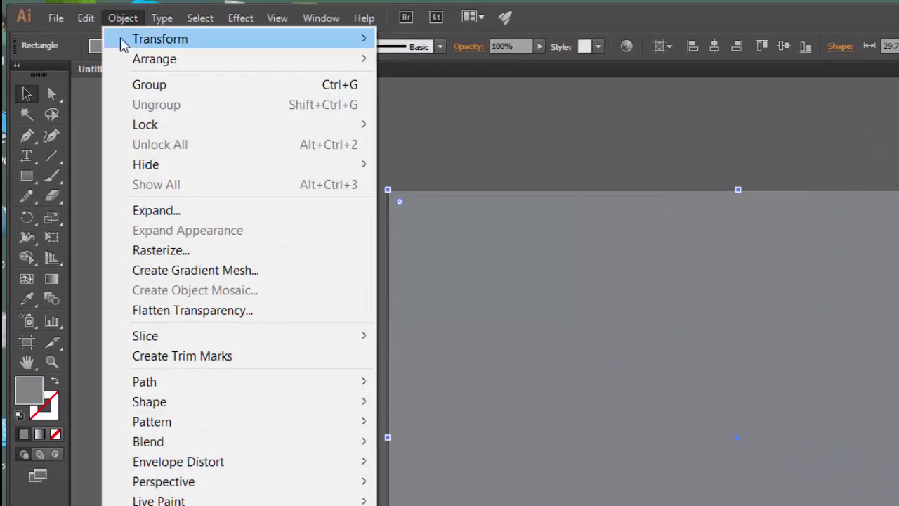
{"action": "mouse_move", "coordinate": [146, 125]}
{"action": "left_click", "coordinate": [468, 128]}
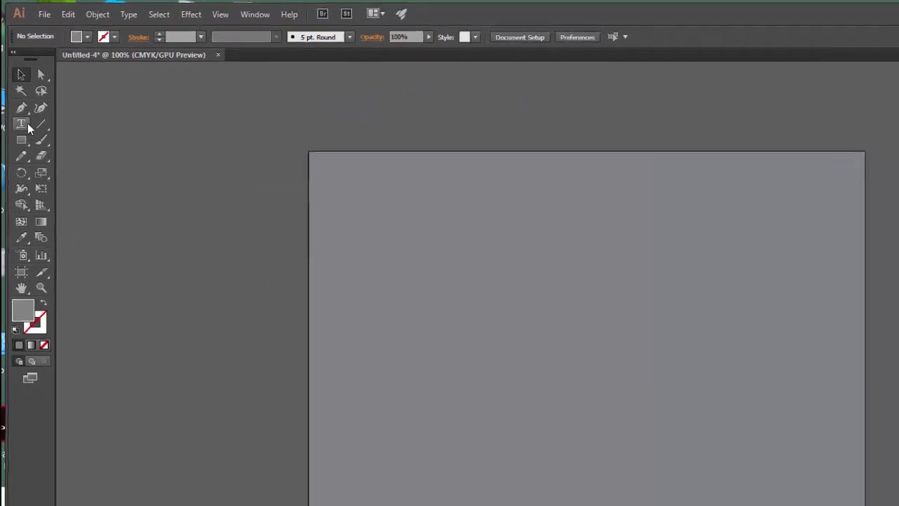
Step: Add a text letter "A" on the artboard and scale it up
{"action": "left_click", "coordinate": [26, 125]}
{"action": "left_click", "coordinate": [311, 191]}
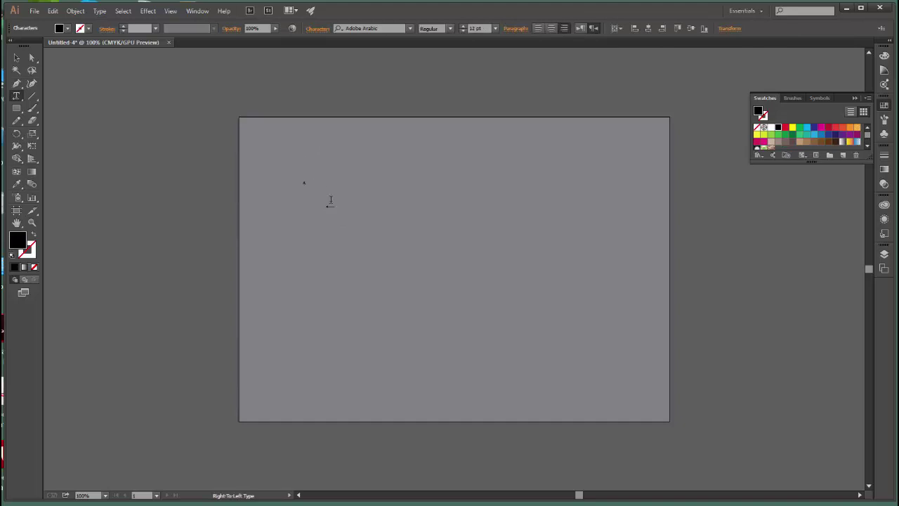
{"action": "left_click", "coordinate": [16, 57]}
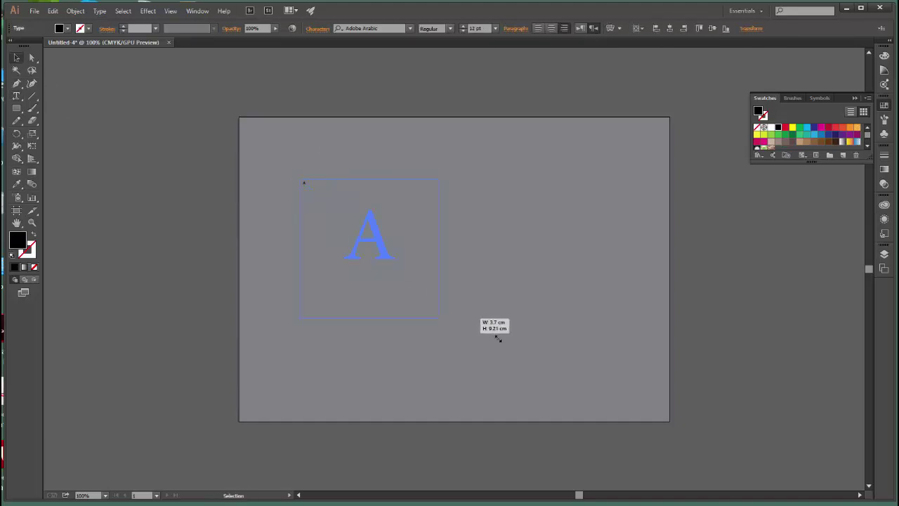
{"action": "left_click_drag", "start_coordinate": [307, 186], "coordinate": [495, 331]}
Step: Set the letter A's font size to 400 pt
{"action": "left_click", "coordinate": [463, 26]}
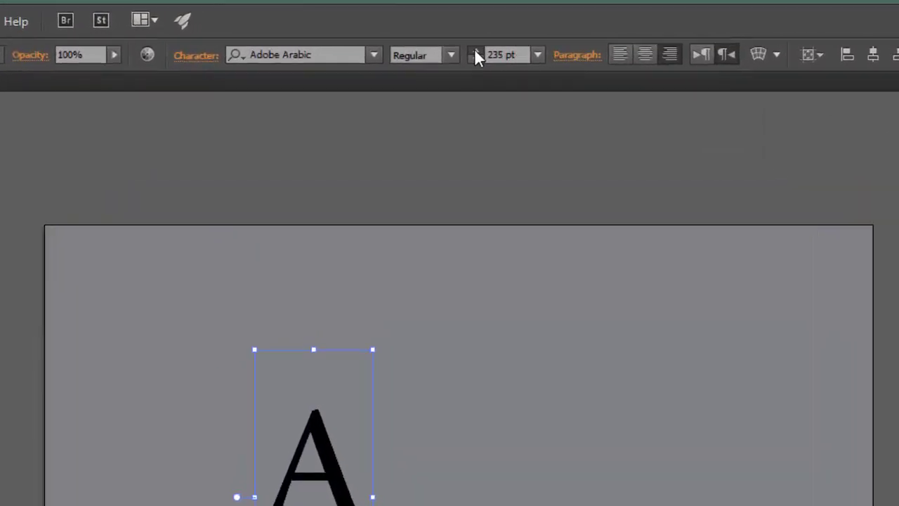
{"action": "left_click", "coordinate": [475, 52]}
{"action": "left_click", "coordinate": [475, 52]}
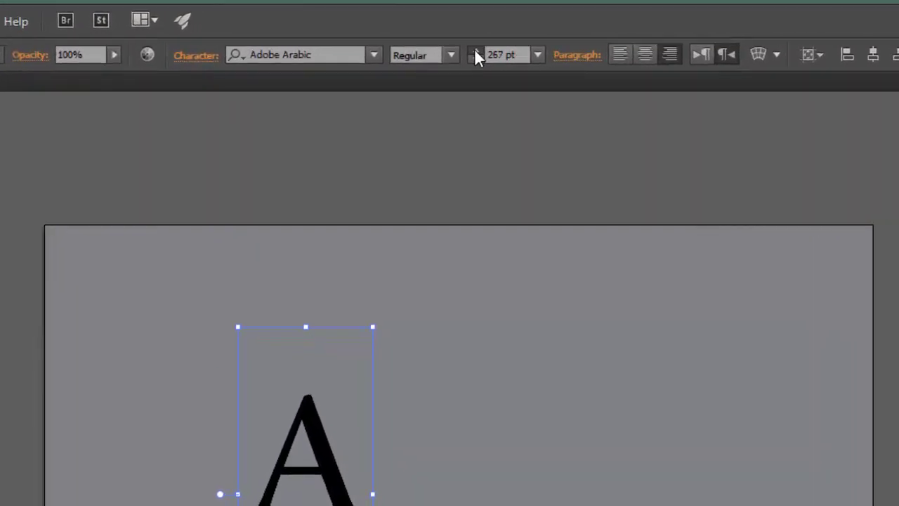
{"action": "left_click", "coordinate": [475, 52]}
{"action": "left_click", "coordinate": [476, 52]}
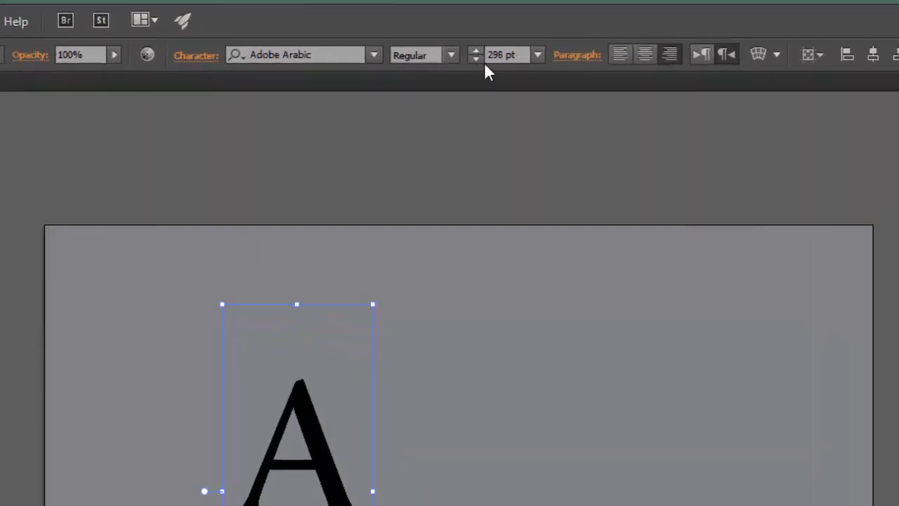
{"action": "left_click", "coordinate": [504, 59]}
{"action": "type", "text": "4"}
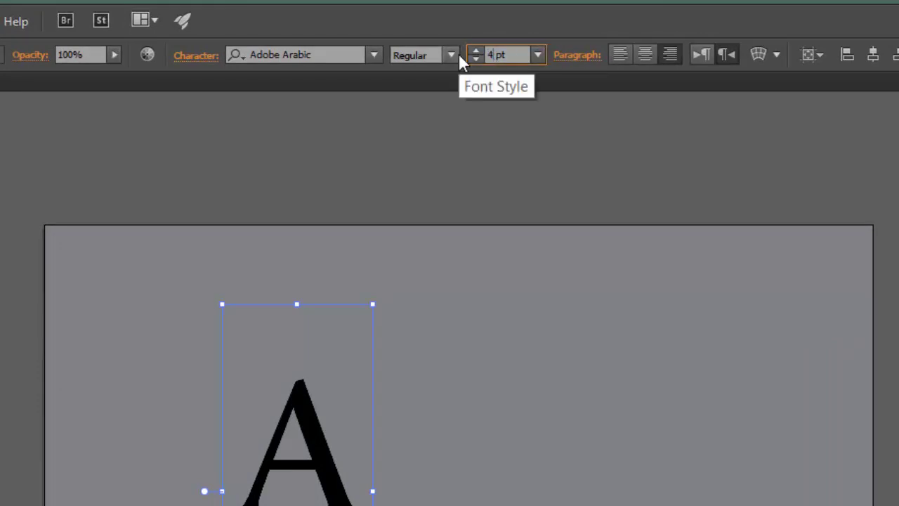
{"action": "type", "text": "00"}
{"action": "key", "text": "Return"}
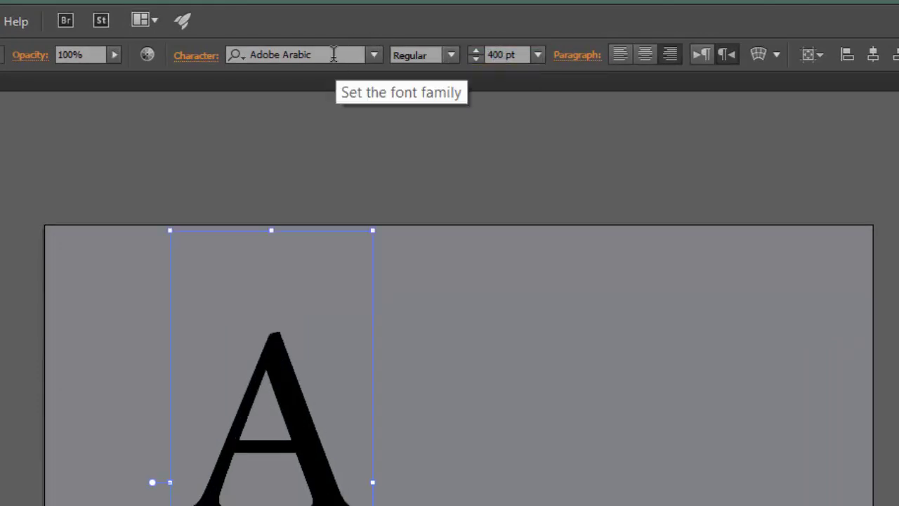
Step: Change the letter A's font to Arial Rounded MT Bold and move it down
{"action": "left_click", "coordinate": [333, 54]}
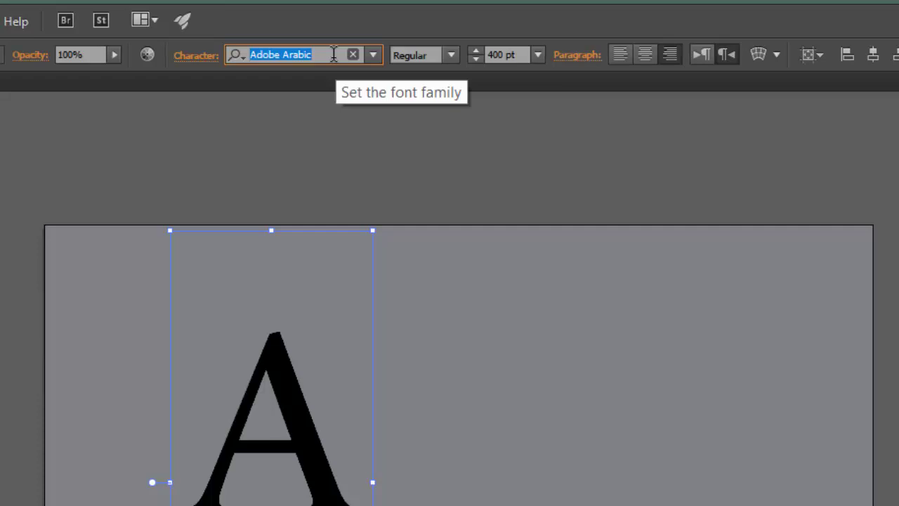
{"action": "type", "text": "arial"}
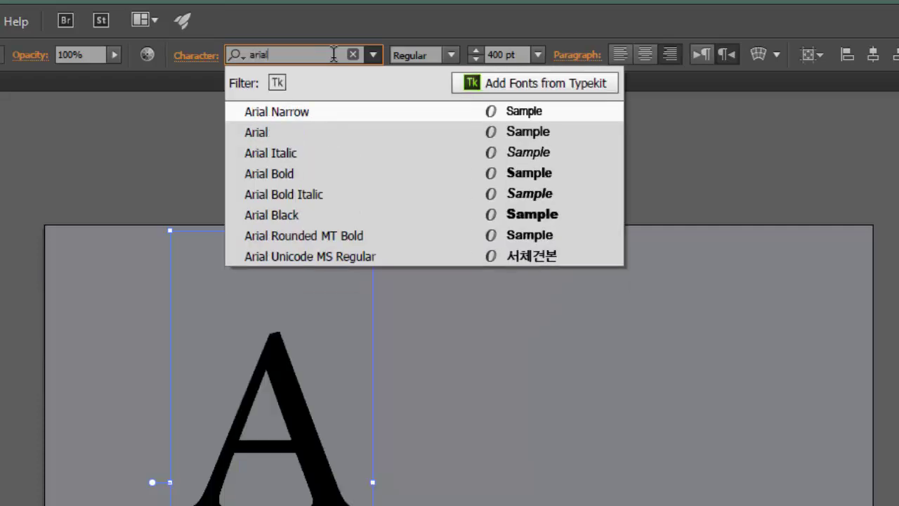
{"action": "left_click", "coordinate": [339, 236]}
{"action": "left_click_drag", "start_coordinate": [359, 281], "coordinate": [353, 313]}
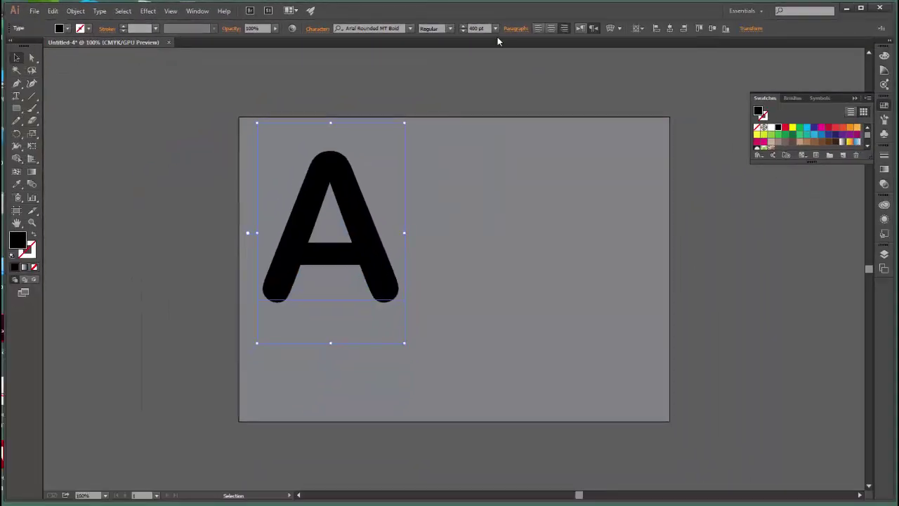
Step: Reduce the letter A to about 311 pt and shift it left
{"action": "left_click", "coordinate": [463, 31]}
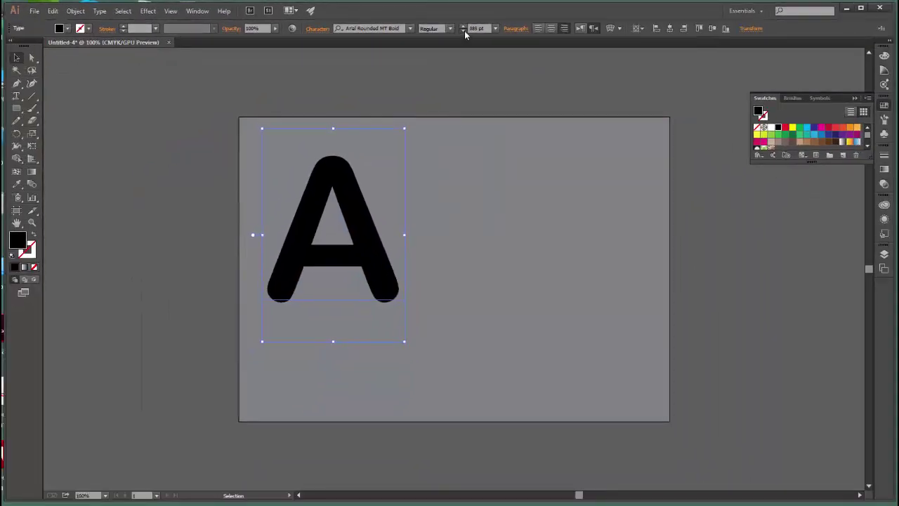
{"action": "left_click", "coordinate": [463, 31]}
{"action": "left_click", "coordinate": [463, 31]}
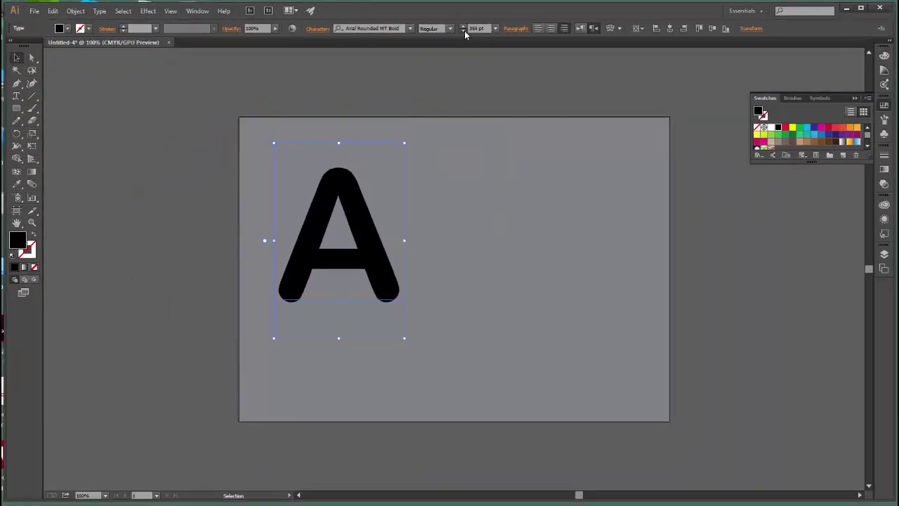
{"action": "left_click", "coordinate": [463, 31]}
{"action": "left_click", "coordinate": [463, 31]}
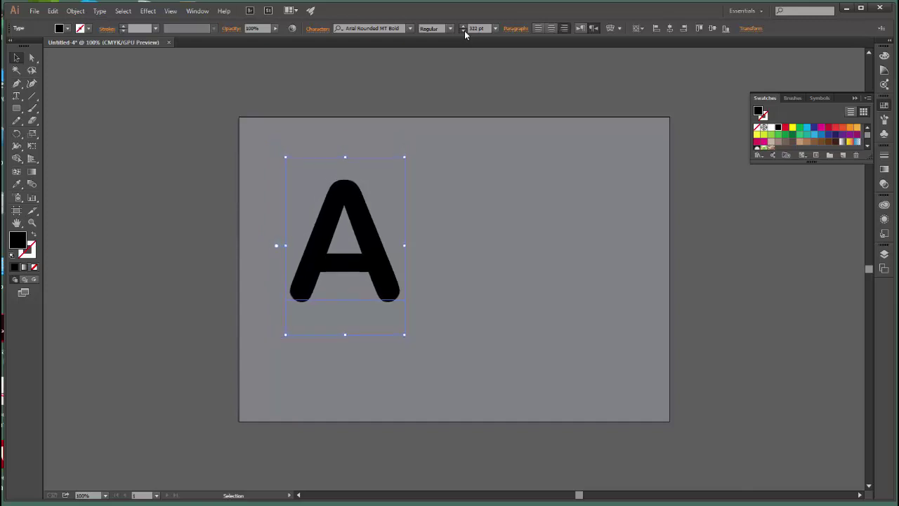
{"action": "left_click", "coordinate": [463, 31]}
{"action": "mouse_move", "coordinate": [395, 273]}
{"action": "left_mouse_down"}
{"action": "mouse_move", "coordinate": [366, 270]}
{"action": "mouse_move", "coordinate": [618, 271]}
{"action": "left_mouse_up"}
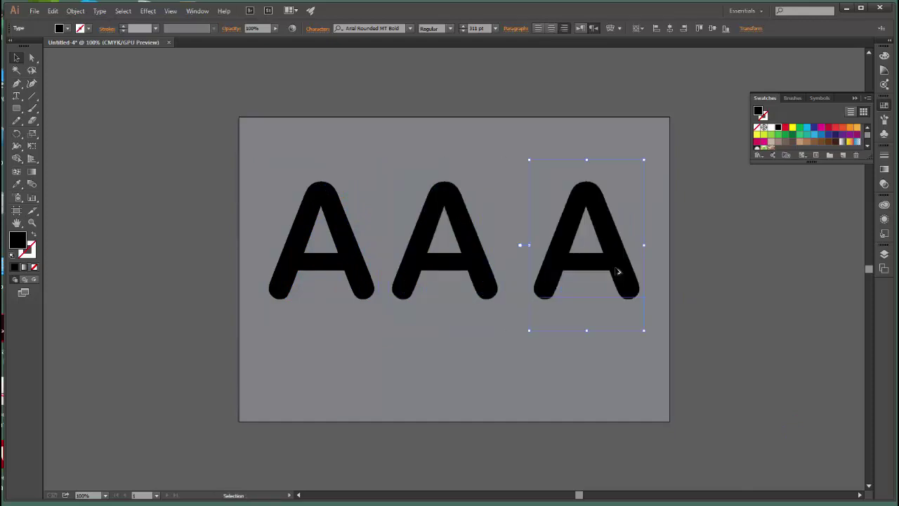
Step: Retype the middle letter as B and the right-hand letter as C
{"action": "double_click", "coordinate": [464, 274]}
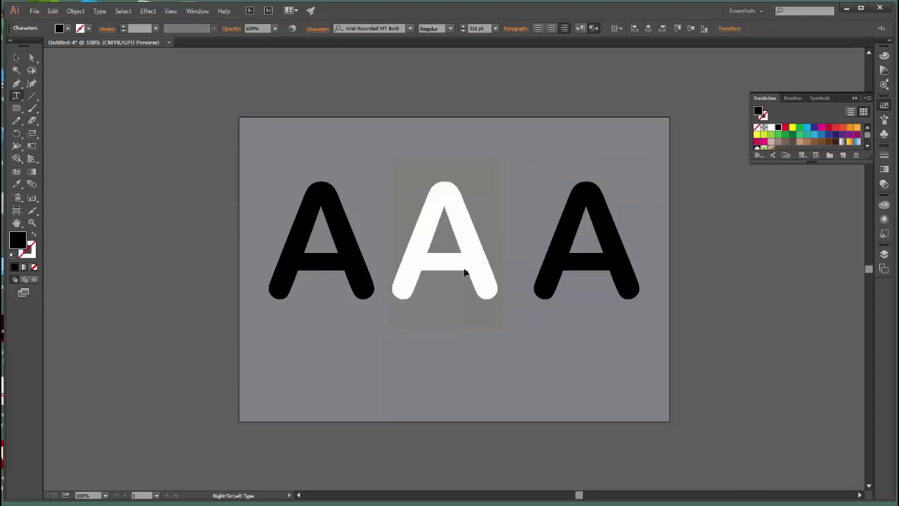
{"action": "type", "text": "B"}
{"action": "double_click", "coordinate": [587, 242]}
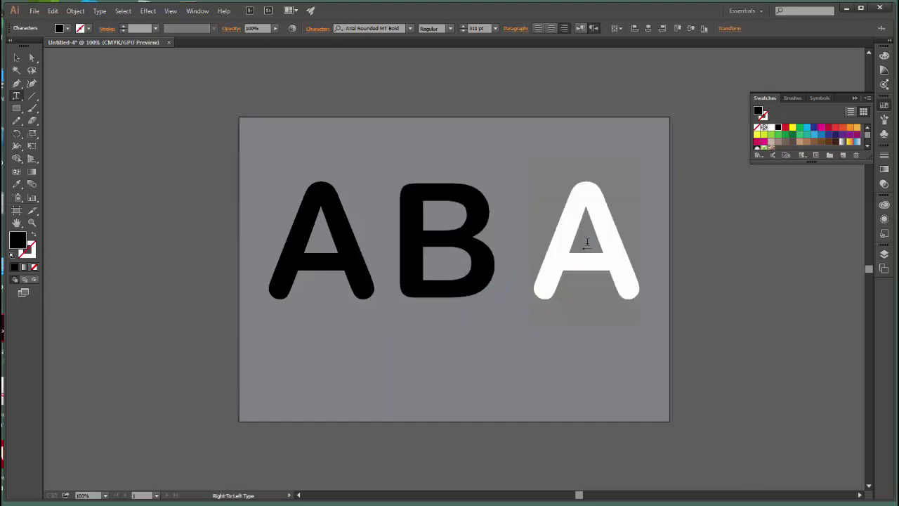
{"action": "left_click", "coordinate": [590, 246]}
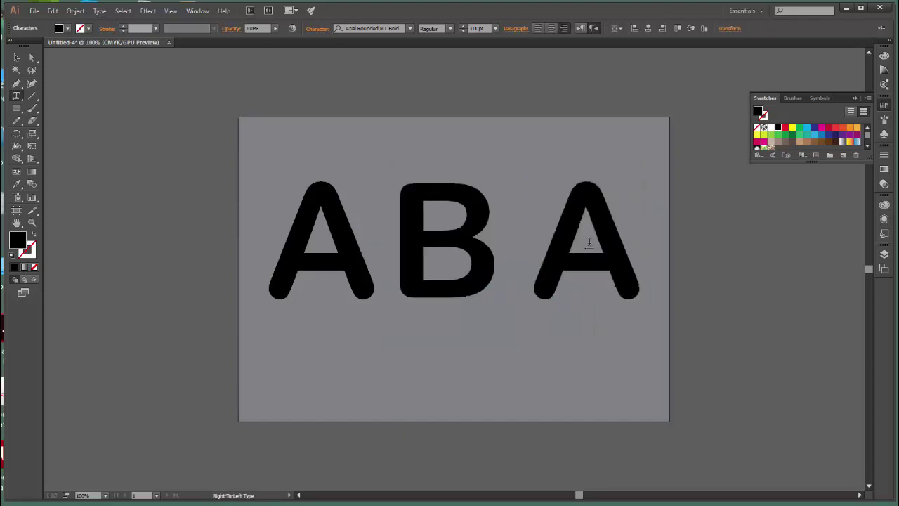
{"action": "double_click", "coordinate": [589, 243]}
{"action": "type", "text": "C"}
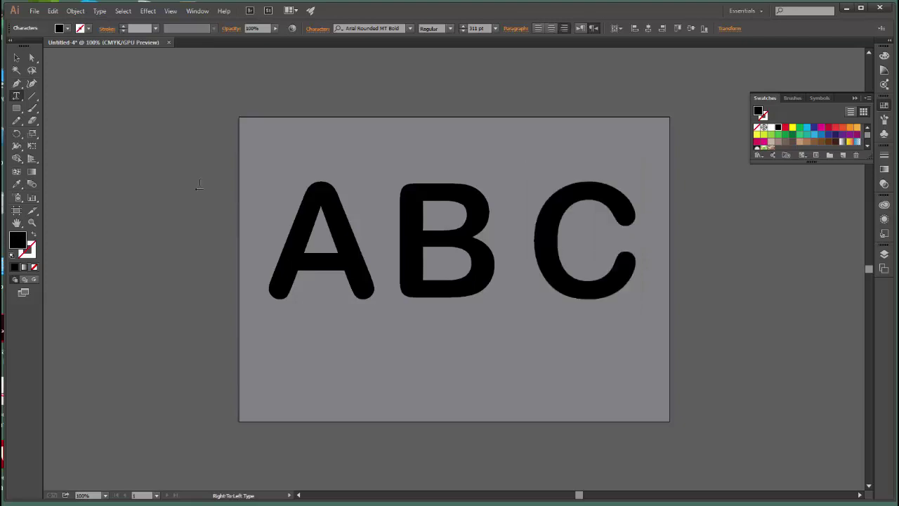
Step: Nudge the B slightly right and select all three letters
{"action": "key", "text": "Escape"}
{"action": "left_click_drag", "start_coordinate": [496, 281], "coordinate": [505, 282]}
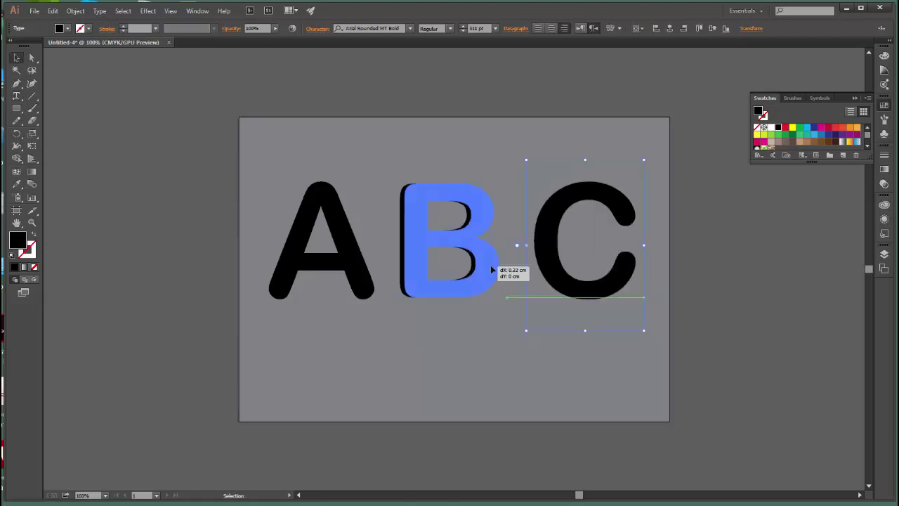
{"action": "left_click", "coordinate": [573, 288]}
{"action": "left_click", "coordinate": [443, 274], "text": "shift"}
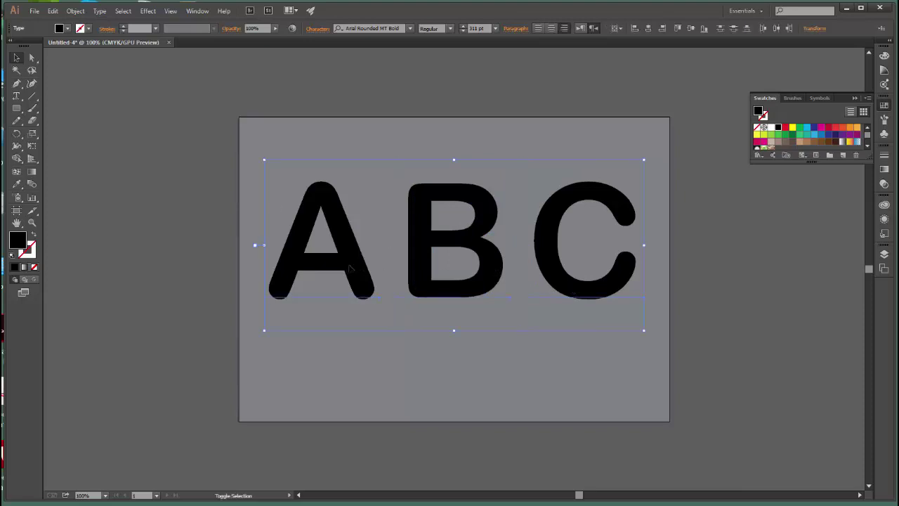
Step: Convert the ABC letters to outlines with Type > Create Outlines, then select the A
{"action": "left_click", "coordinate": [99, 10]}
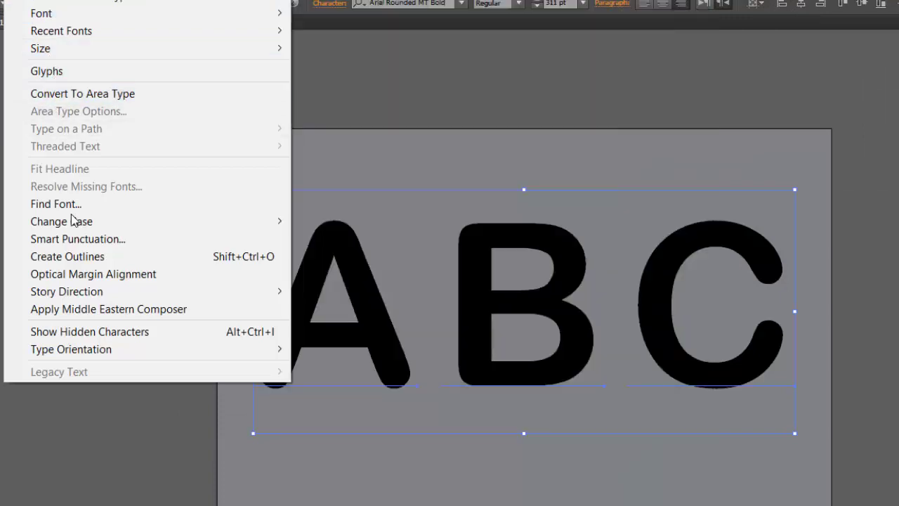
{"action": "left_click", "coordinate": [184, 258]}
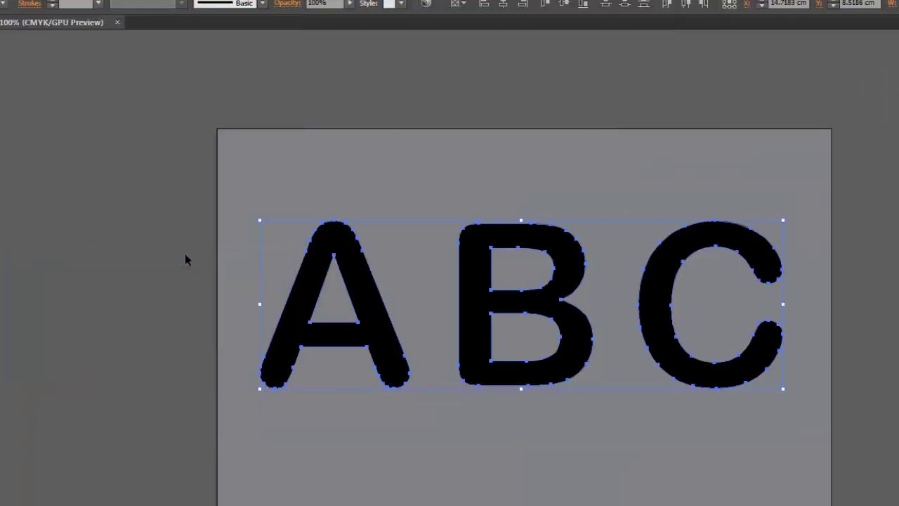
{"action": "left_click", "coordinate": [855, 299]}
{"action": "left_click", "coordinate": [729, 249]}
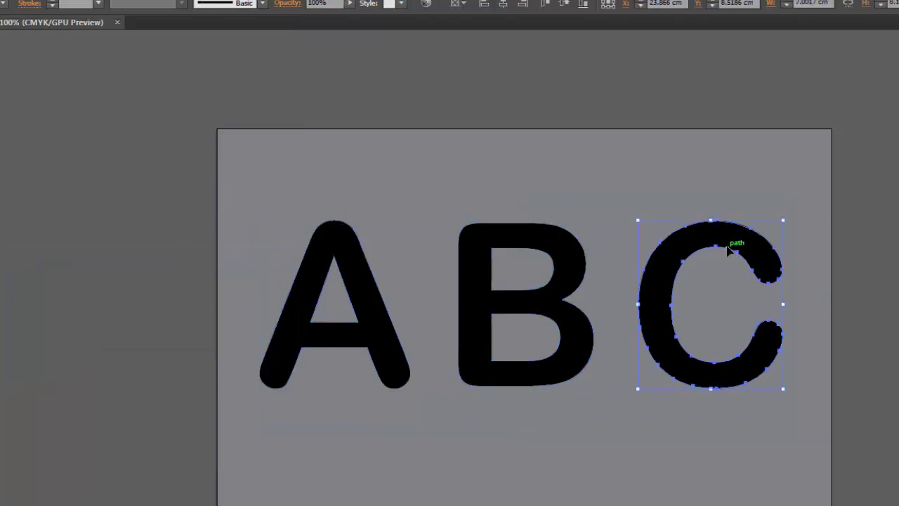
{"action": "left_click", "coordinate": [351, 269]}
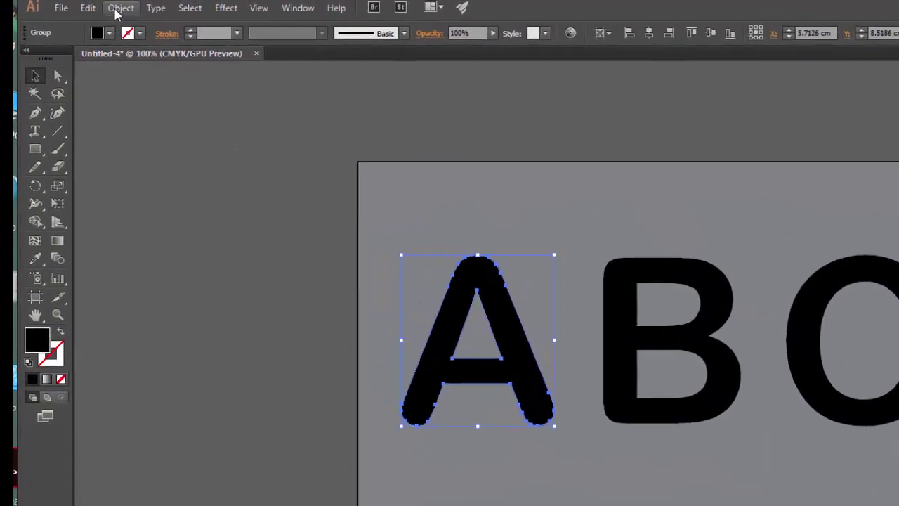
Step: Apply a 0.5 cm Offset Path to the A, after previewing 4 cm and 1 cm
{"action": "left_click", "coordinate": [70, 4]}
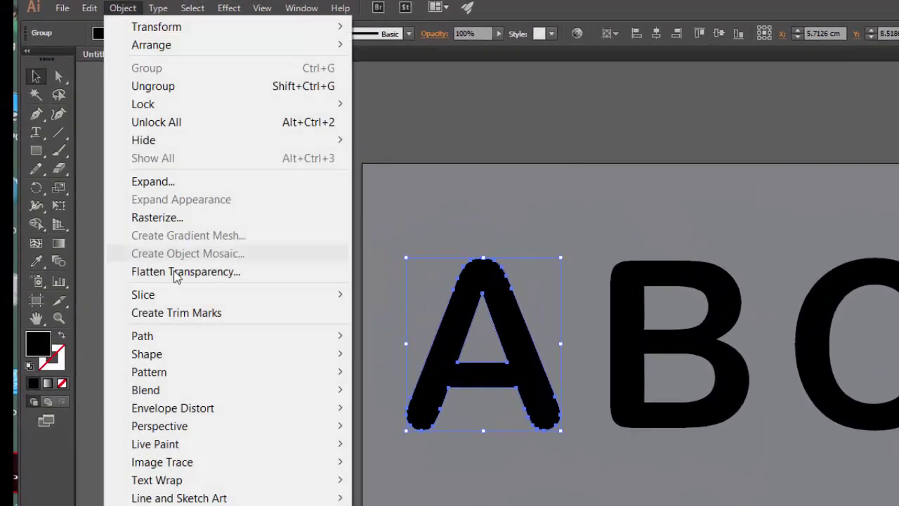
{"action": "mouse_move", "coordinate": [142, 336]}
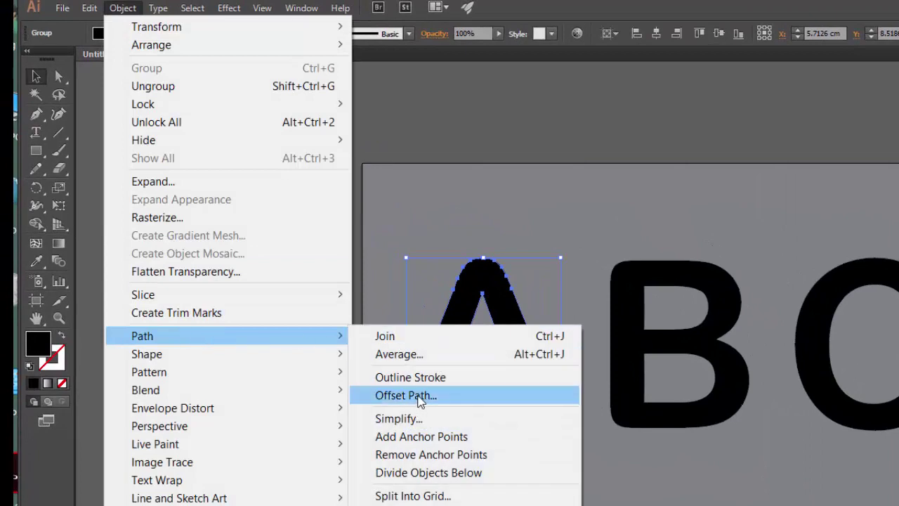
{"action": "left_click", "coordinate": [419, 397]}
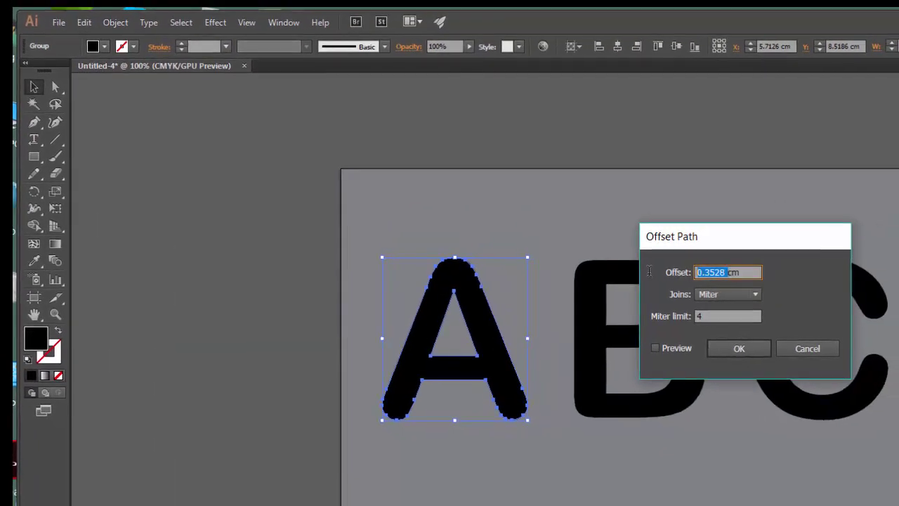
{"action": "type", "text": "4"}
{"action": "left_click", "coordinate": [655, 348]}
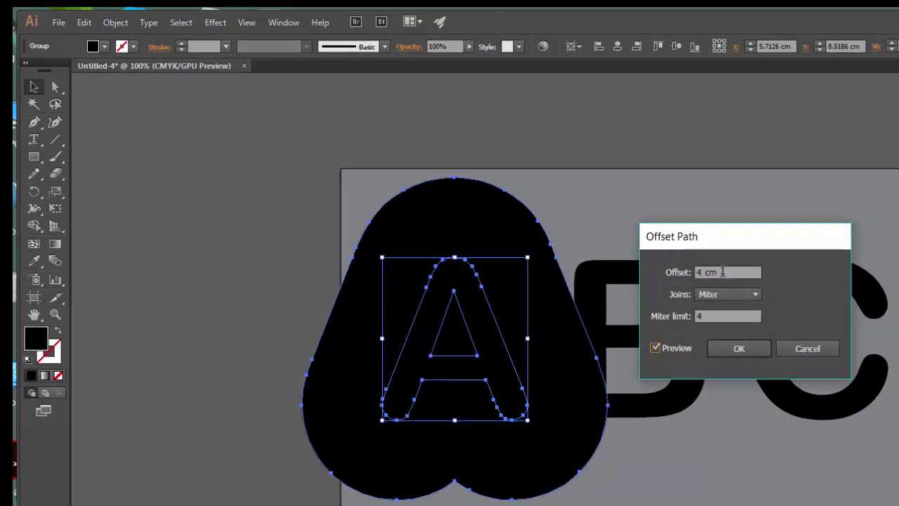
{"action": "left_click_drag", "start_coordinate": [705, 272], "coordinate": [681, 279]}
{"action": "type", "text": "1"}
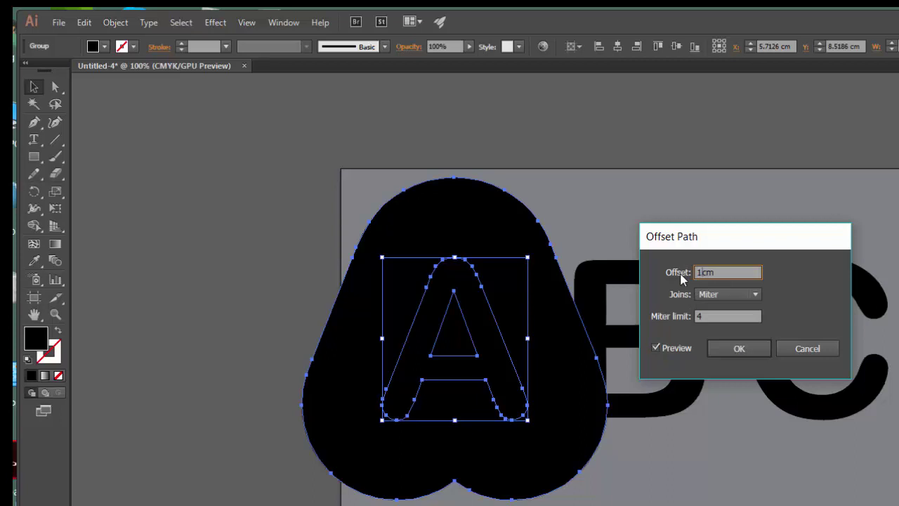
{"action": "left_click", "coordinate": [659, 347]}
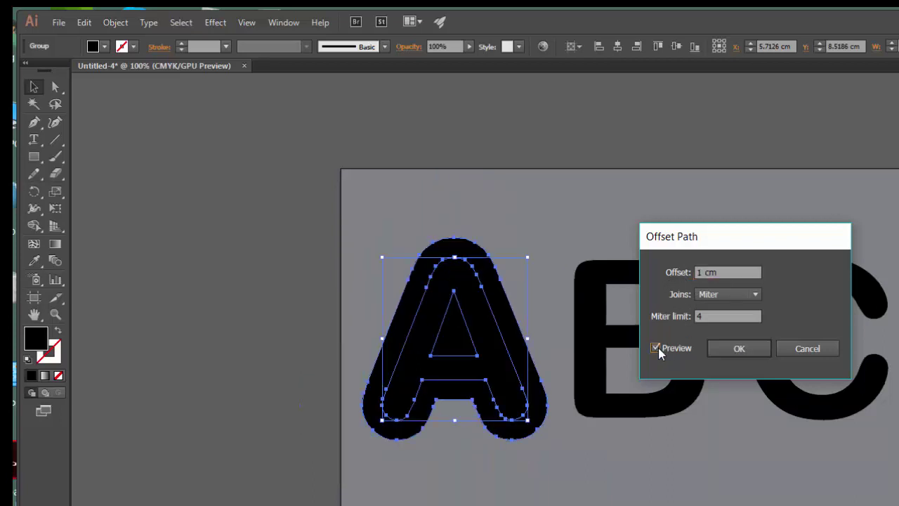
{"action": "left_click_drag", "start_coordinate": [698, 273], "coordinate": [687, 273]}
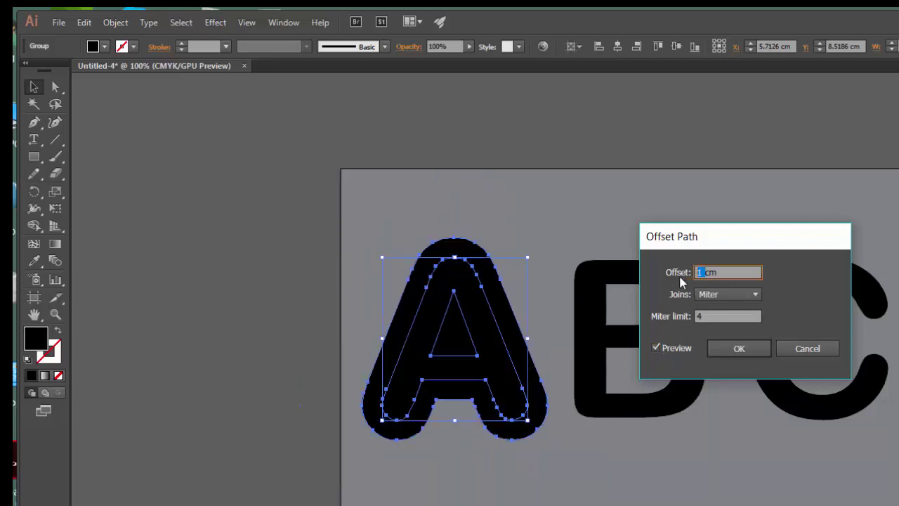
{"action": "type", "text": ".5"}
{"action": "left_click", "coordinate": [657, 348]}
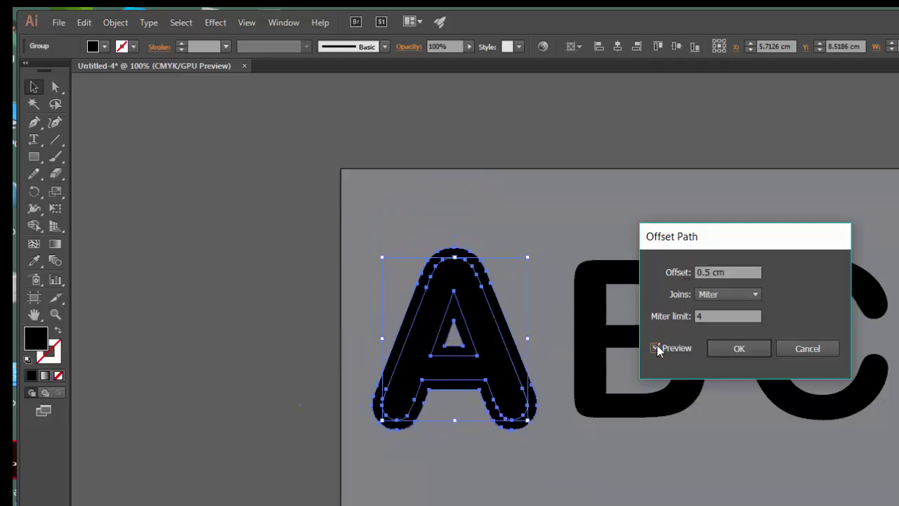
{"action": "left_click", "coordinate": [738, 349]}
Step: Ungroup the A from its offset shape and fill the inner A magenta
{"action": "left_click", "coordinate": [500, 192]}
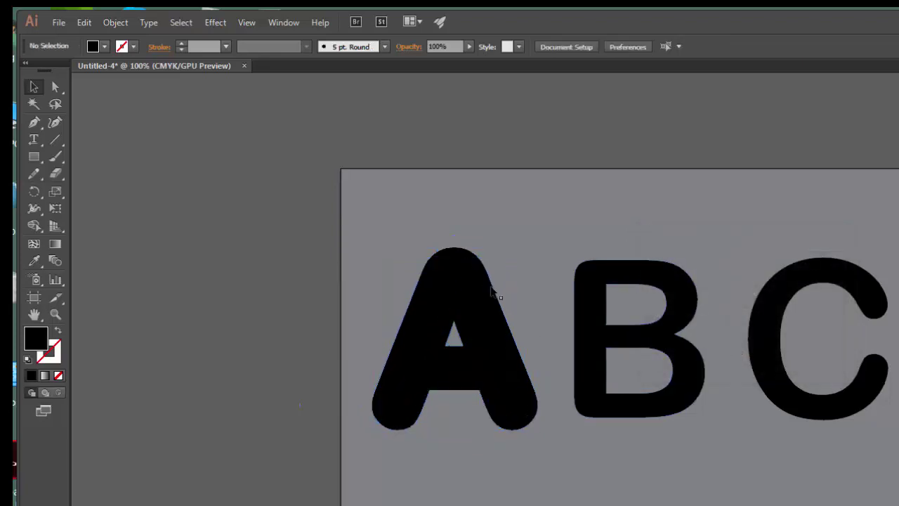
{"action": "left_click", "coordinate": [462, 301]}
{"action": "right_click", "coordinate": [340, 240]}
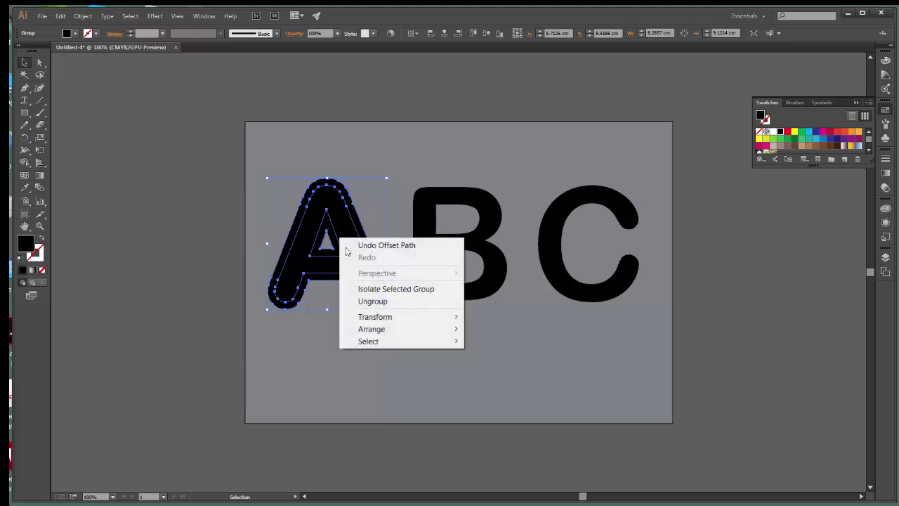
{"action": "left_click", "coordinate": [383, 306]}
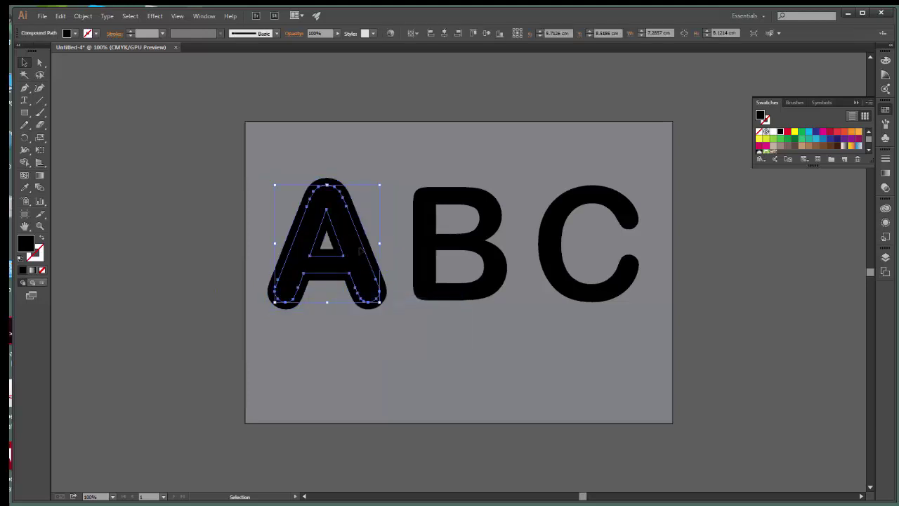
{"action": "left_click", "coordinate": [773, 132]}
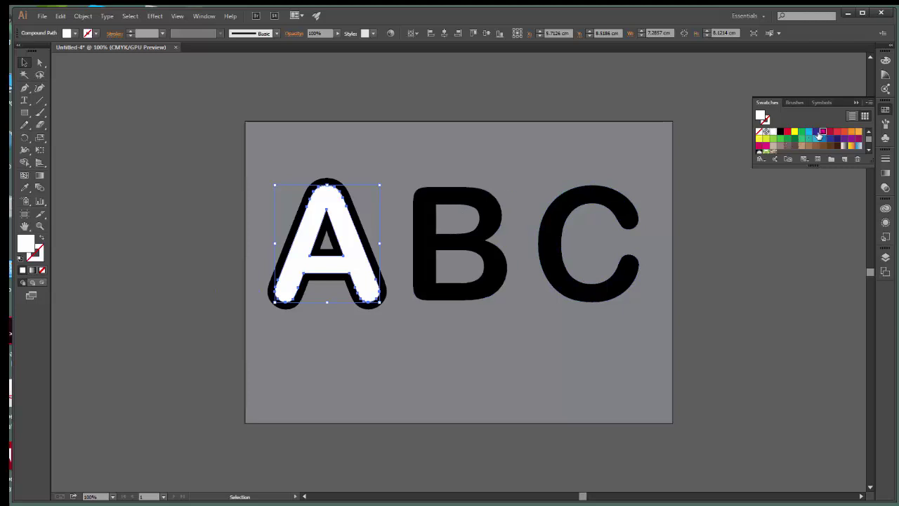
{"action": "left_click", "coordinate": [821, 135]}
{"action": "left_click", "coordinate": [477, 205]}
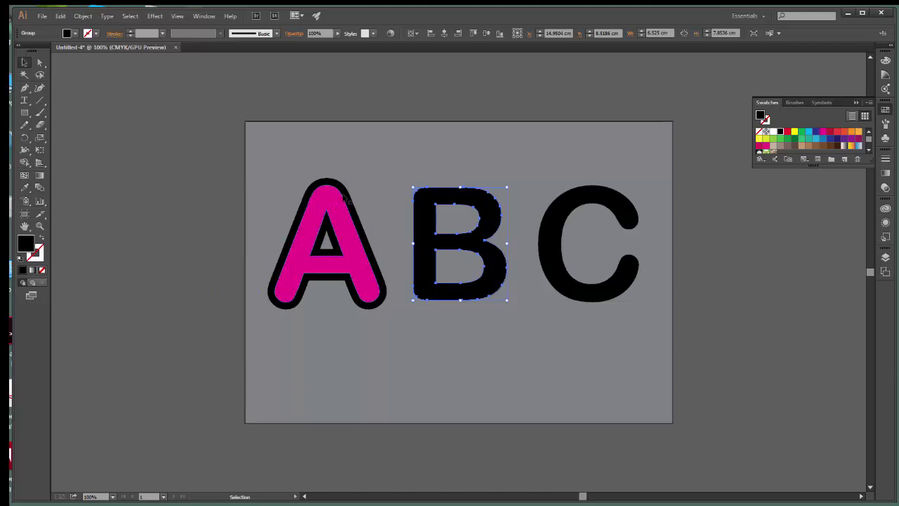
{"action": "left_click", "coordinate": [341, 188]}
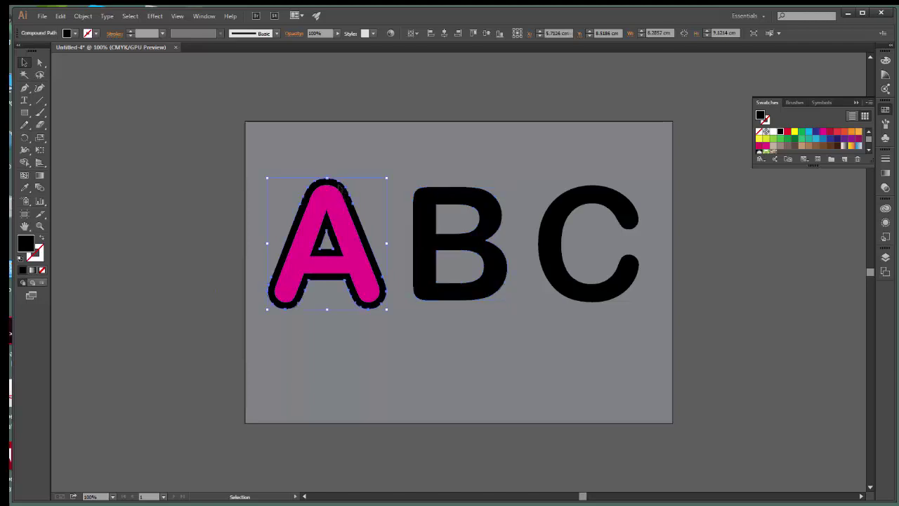
Step: Add another 0.5 cm offset path around the magenta A
{"action": "left_click", "coordinate": [83, 17]}
{"action": "mouse_move", "coordinate": [132, 325]}
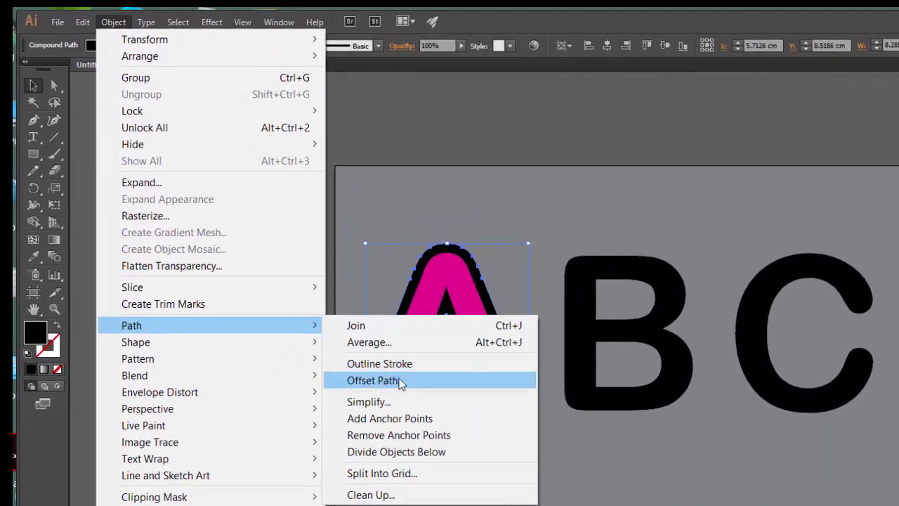
{"action": "left_click", "coordinate": [344, 347]}
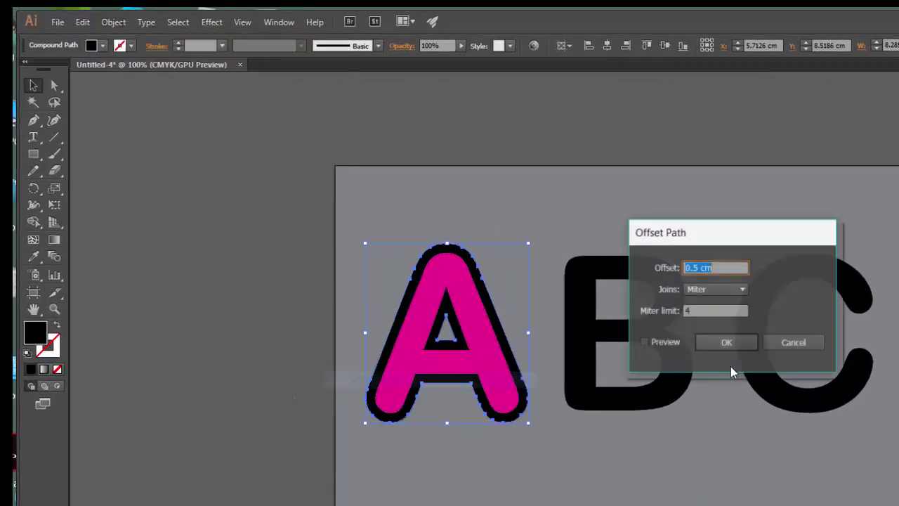
{"action": "left_click", "coordinate": [645, 343]}
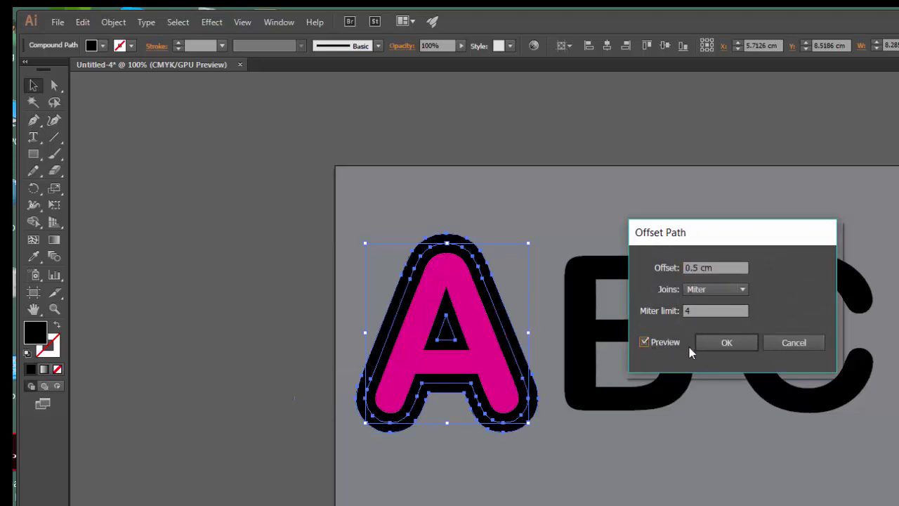
{"action": "left_click", "coordinate": [728, 343]}
Step: Fill the new outer offset shape white and set the black ring's fill to None
{"action": "left_click", "coordinate": [548, 205]}
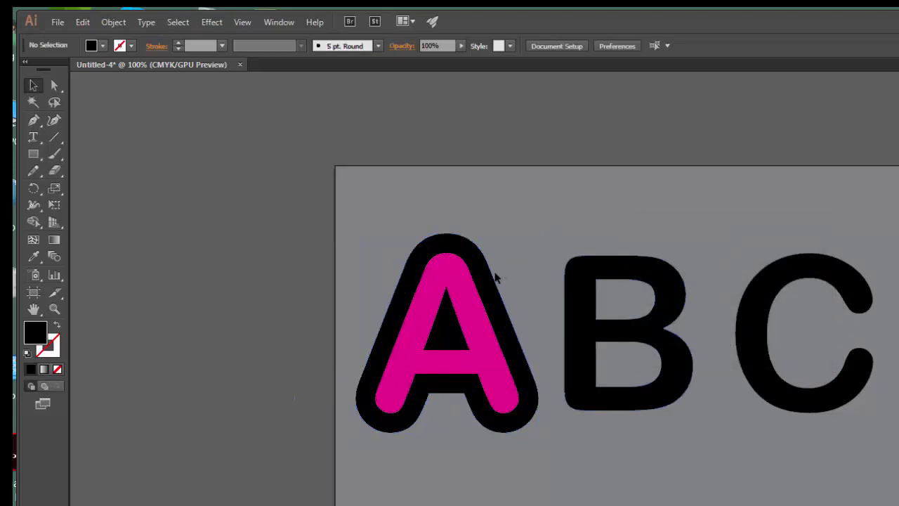
{"action": "left_click", "coordinate": [496, 275]}
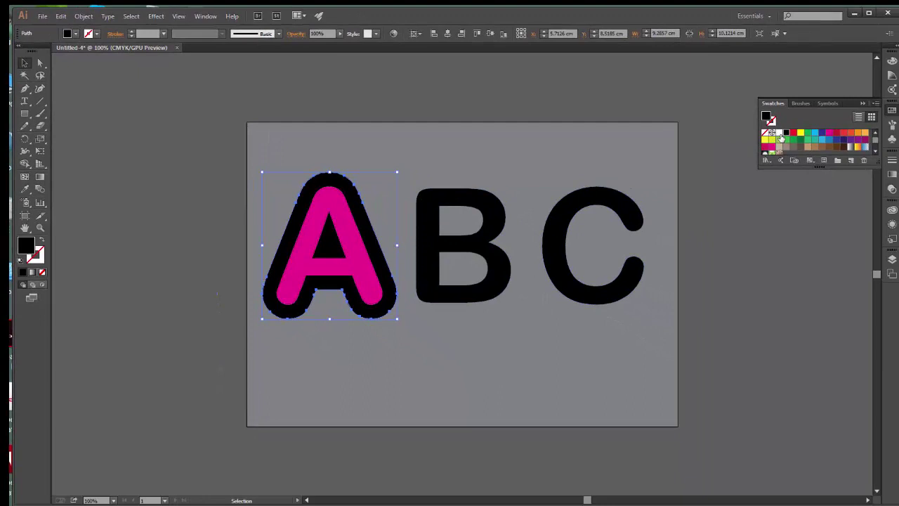
{"action": "left_click", "coordinate": [779, 133]}
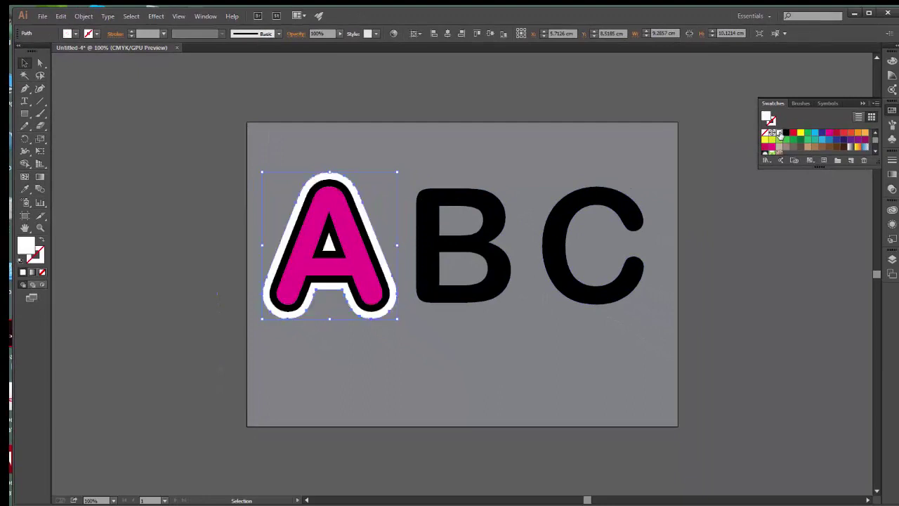
{"action": "left_click", "coordinate": [500, 153]}
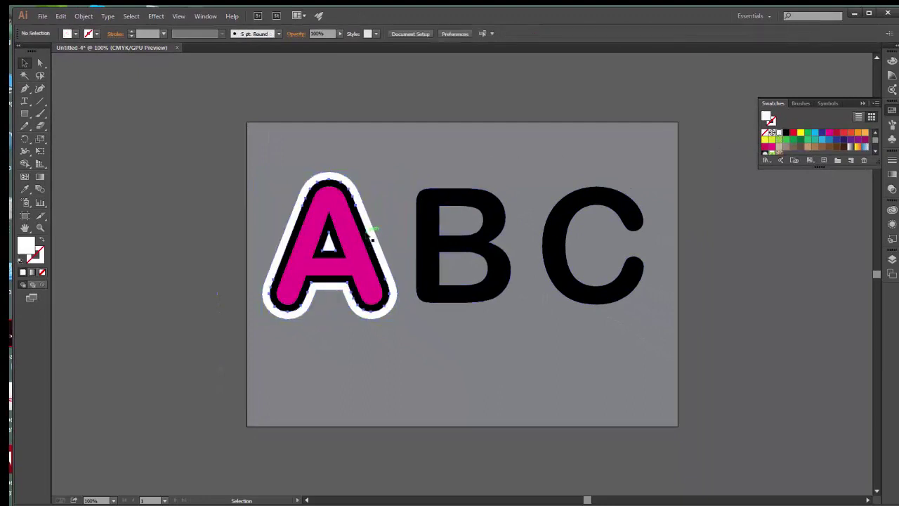
{"action": "left_click", "coordinate": [372, 239]}
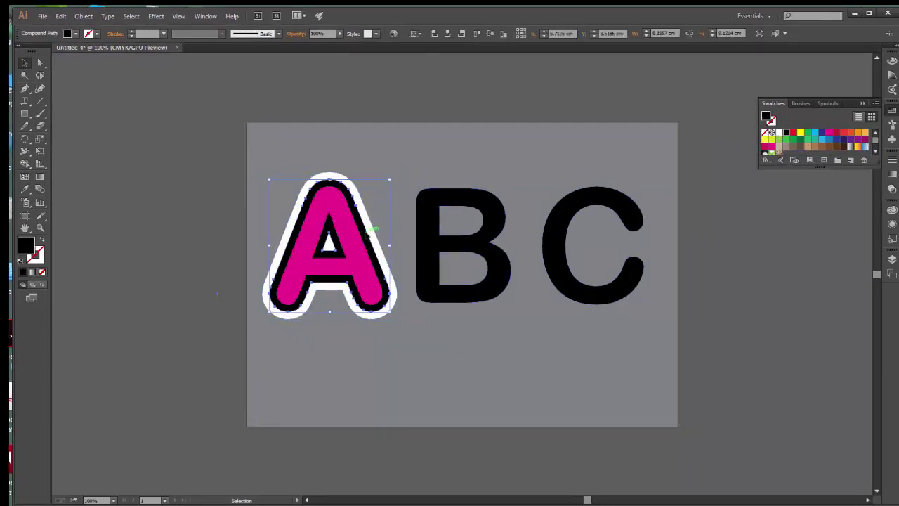
{"action": "left_click", "coordinate": [42, 277]}
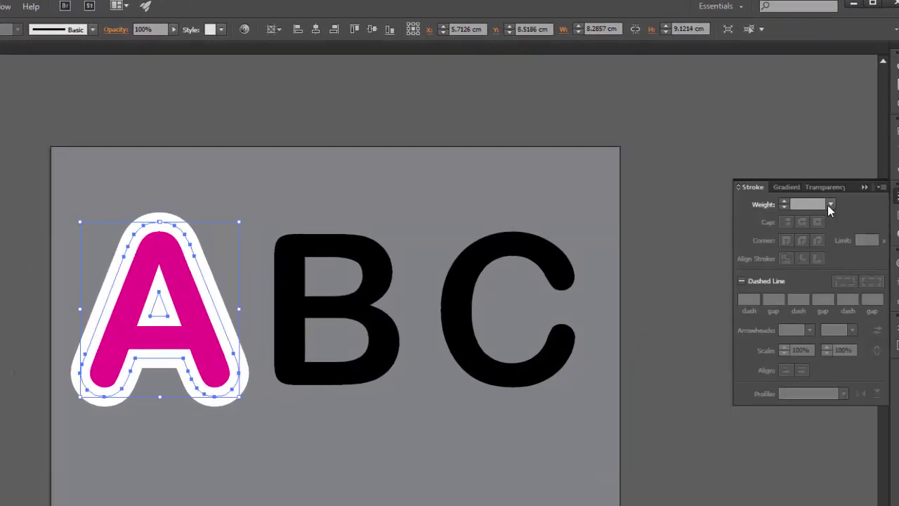
Step: Give the A's inner outline a 6 pt dashed stroke with round caps and joins
{"action": "left_click", "coordinate": [829, 205]}
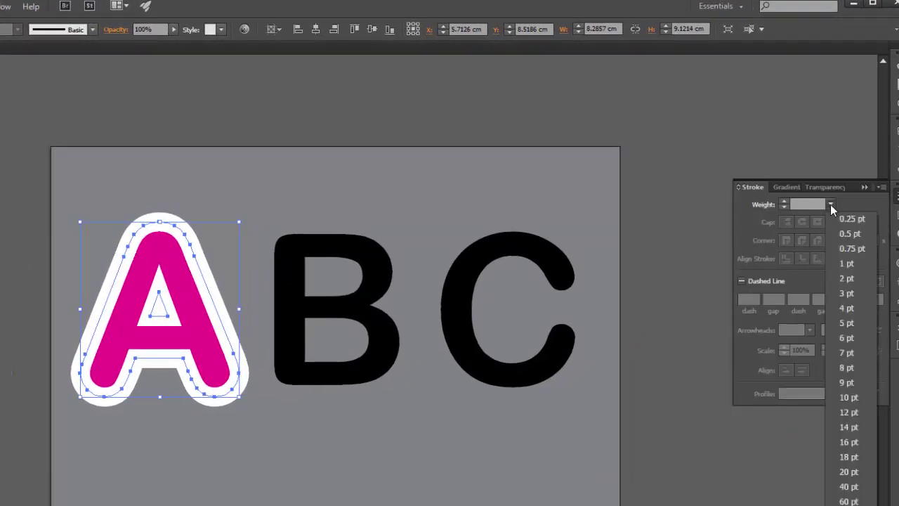
{"action": "left_click", "coordinate": [848, 308]}
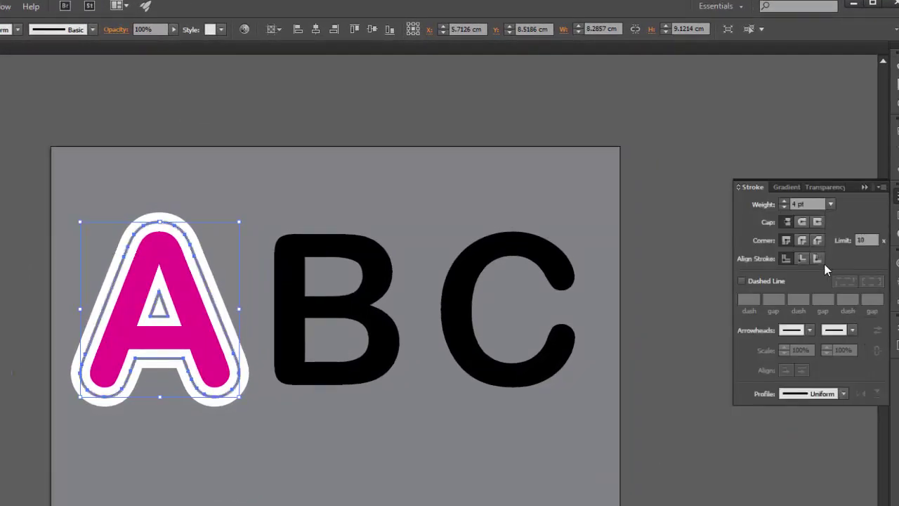
{"action": "left_click", "coordinate": [785, 201]}
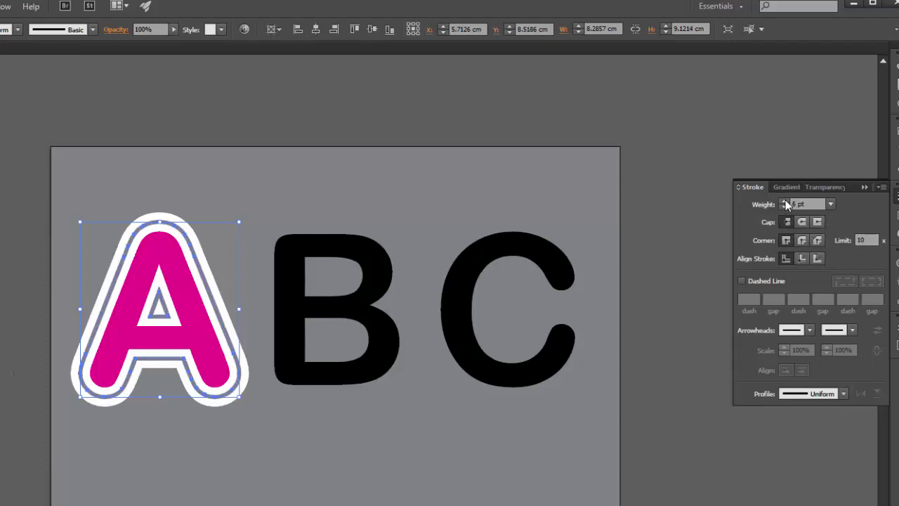
{"action": "left_click", "coordinate": [742, 281]}
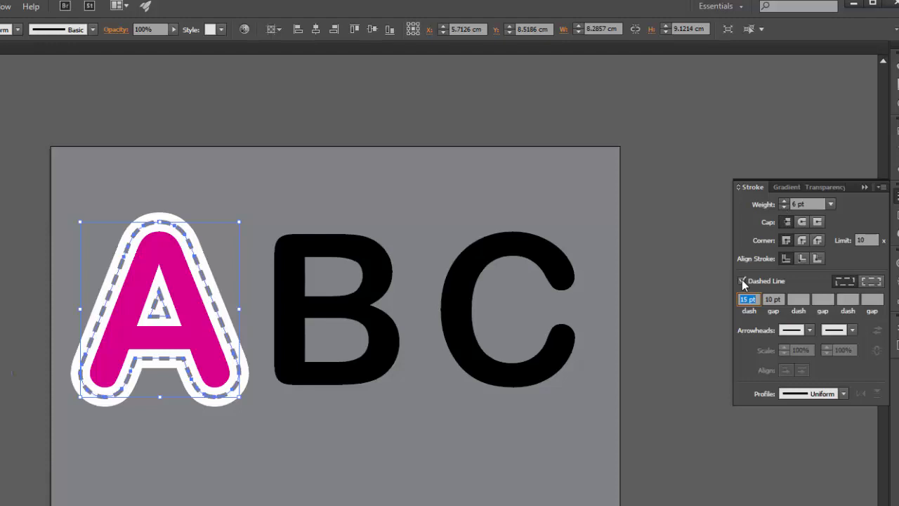
{"action": "left_click", "coordinate": [803, 222]}
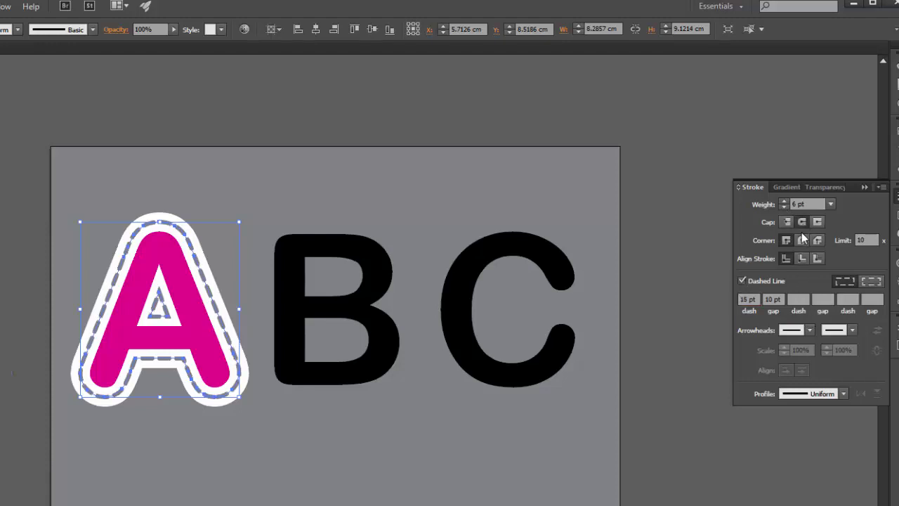
{"action": "left_click", "coordinate": [802, 240]}
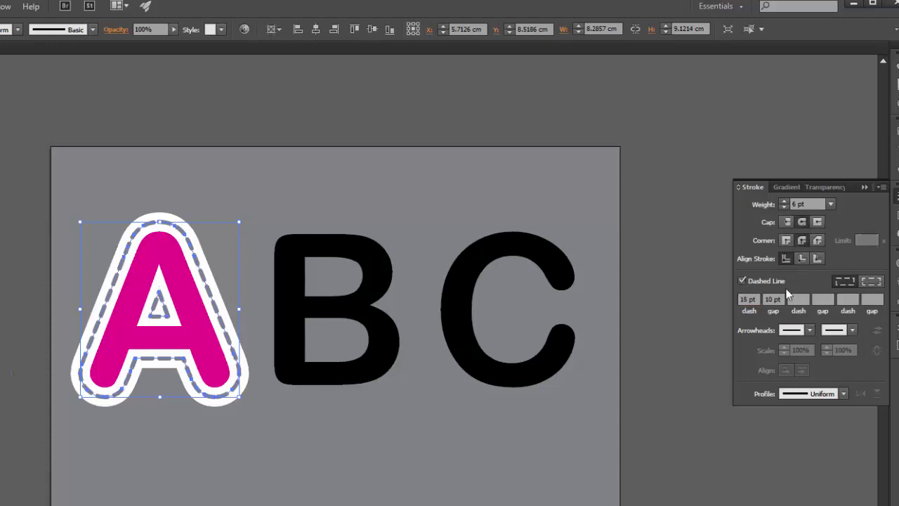
Step: Set the dashes to 12 pt with 15 pt gaps, aligned to corners and path ends
{"action": "double_click", "coordinate": [746, 299]}
{"action": "left_click", "coordinate": [780, 299]}
{"action": "double_click", "coordinate": [768, 299]}
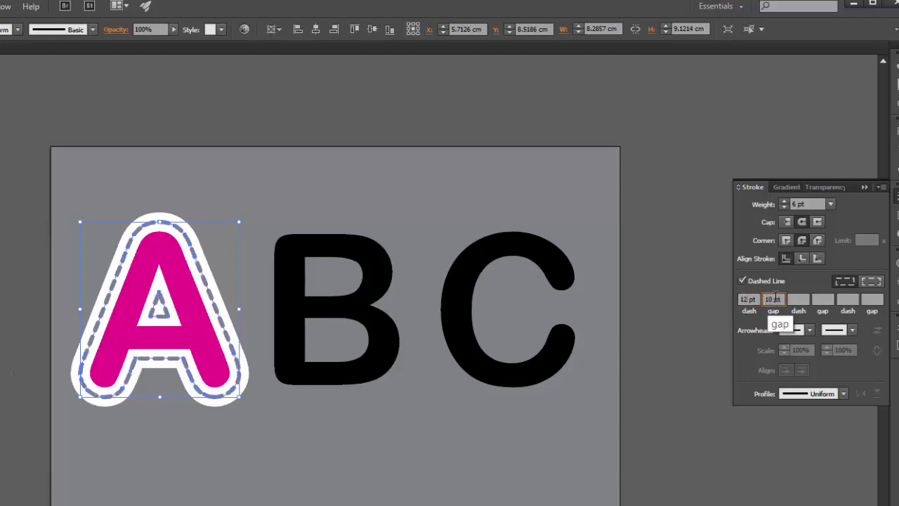
{"action": "type", "text": "1"}
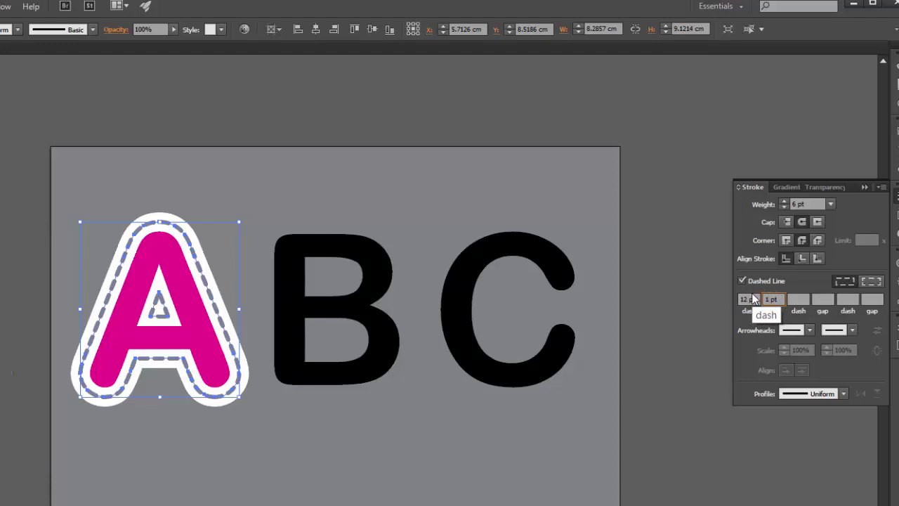
{"action": "left_click", "coordinate": [800, 299]}
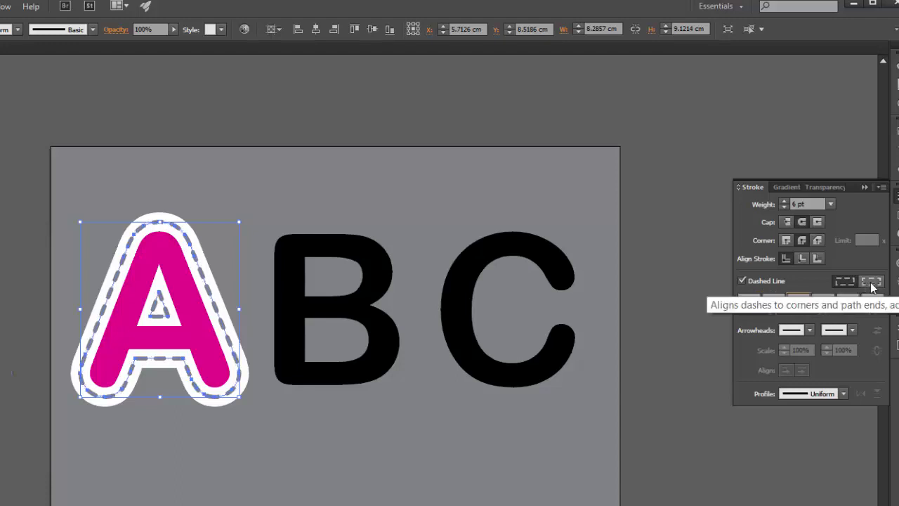
{"action": "left_click", "coordinate": [869, 282]}
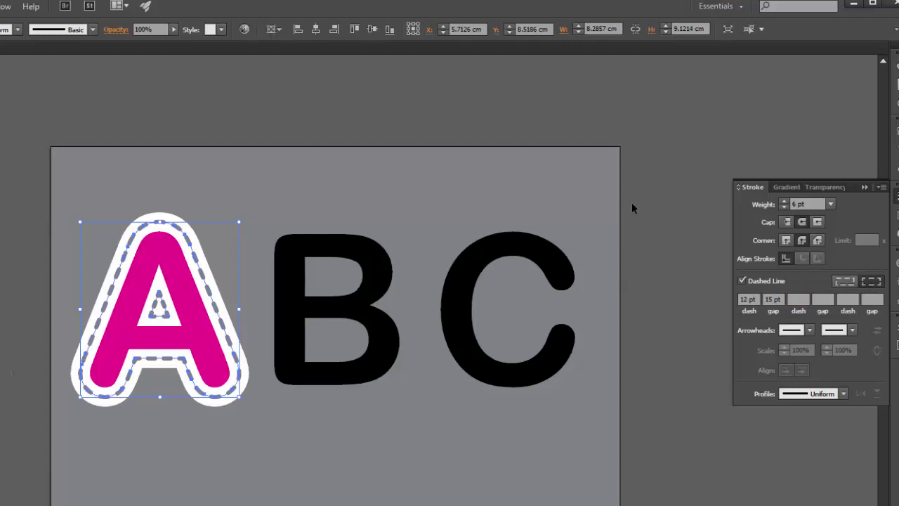
{"action": "left_click", "coordinate": [654, 196]}
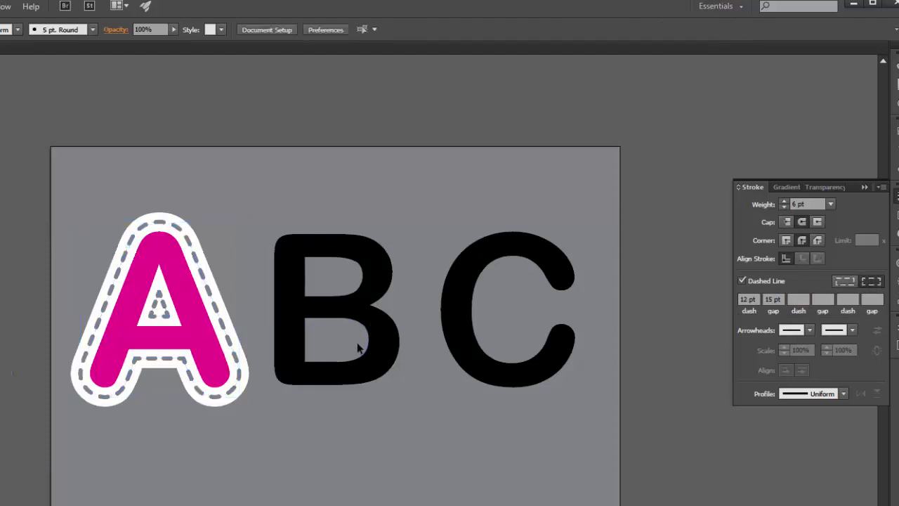
Step: Give the A's dashed stitch line a magenta stroke from the Swatches panel
{"action": "left_click", "coordinate": [209, 314]}
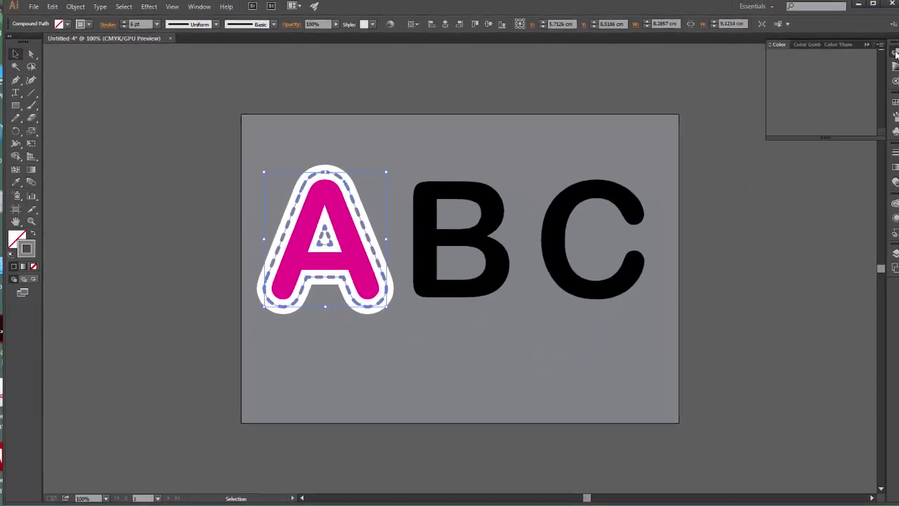
{"action": "left_click", "coordinate": [885, 54]}
{"action": "left_click", "coordinate": [883, 104]}
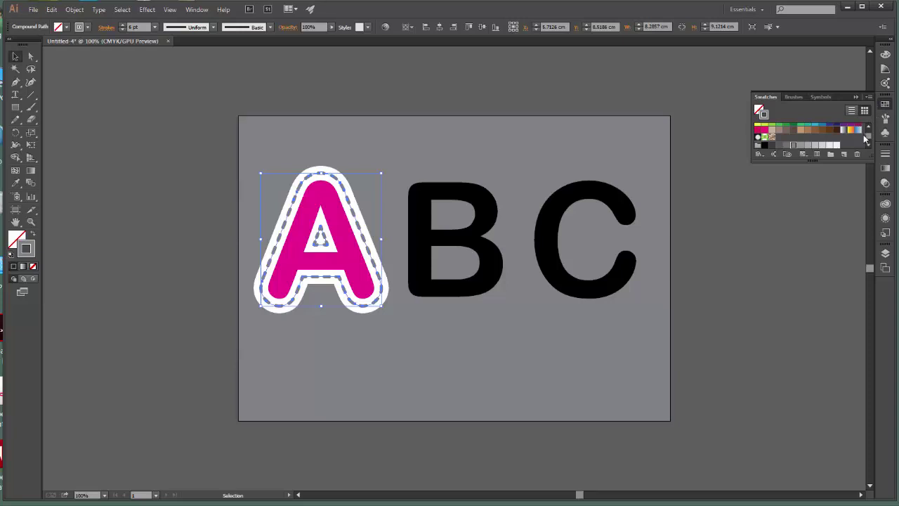
{"action": "left_click_drag", "start_coordinate": [866, 162], "coordinate": [866, 232]}
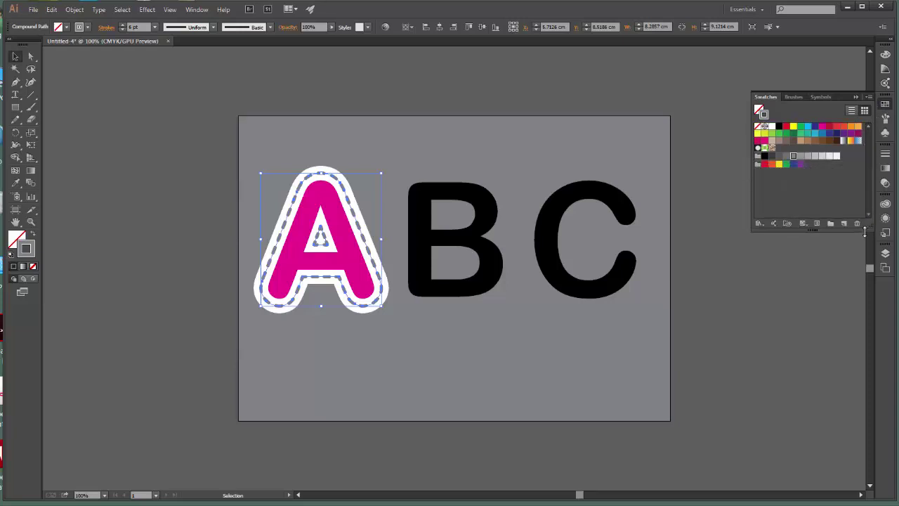
{"action": "left_click", "coordinate": [821, 127]}
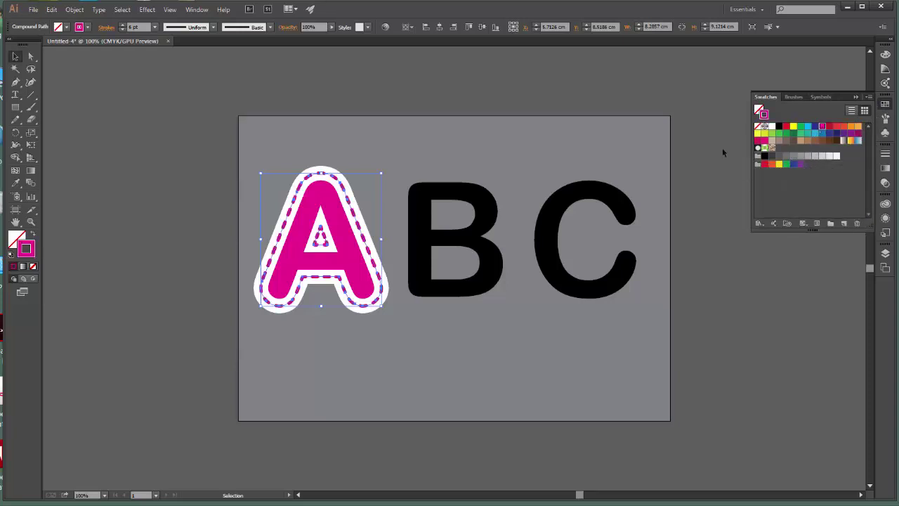
{"action": "left_click", "coordinate": [526, 98]}
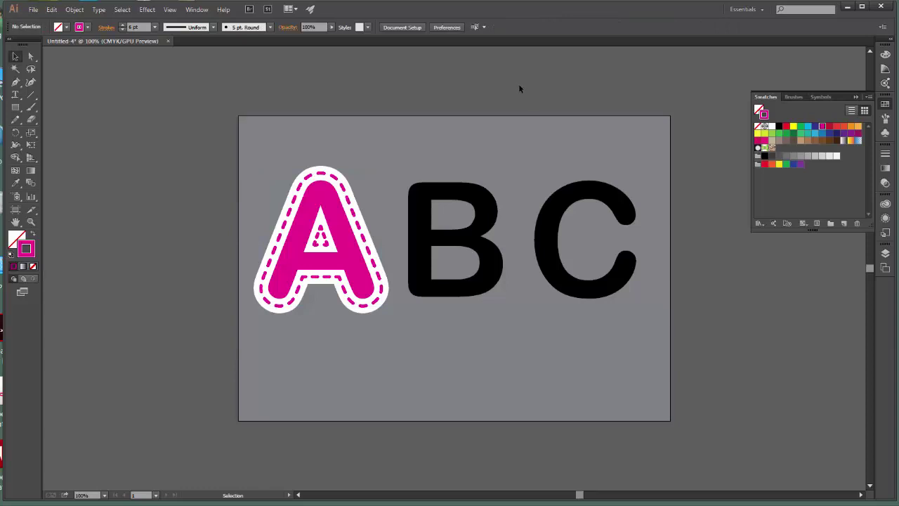
{"action": "left_click", "coordinate": [483, 203]}
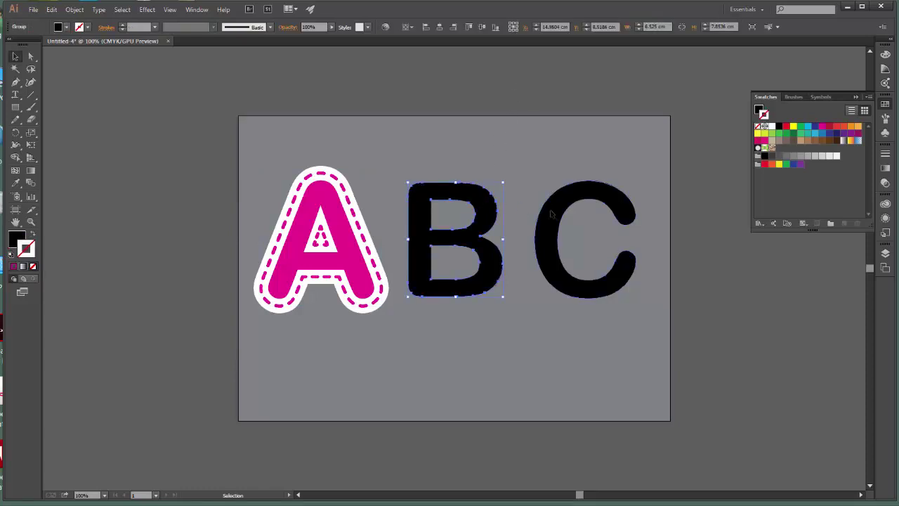
Step: Move the C and B further right, then give the B a 0.5 cm offset path
{"action": "left_click_drag", "start_coordinate": [551, 214], "coordinate": [580, 212]}
{"action": "left_click_drag", "start_coordinate": [483, 226], "coordinate": [503, 223]}
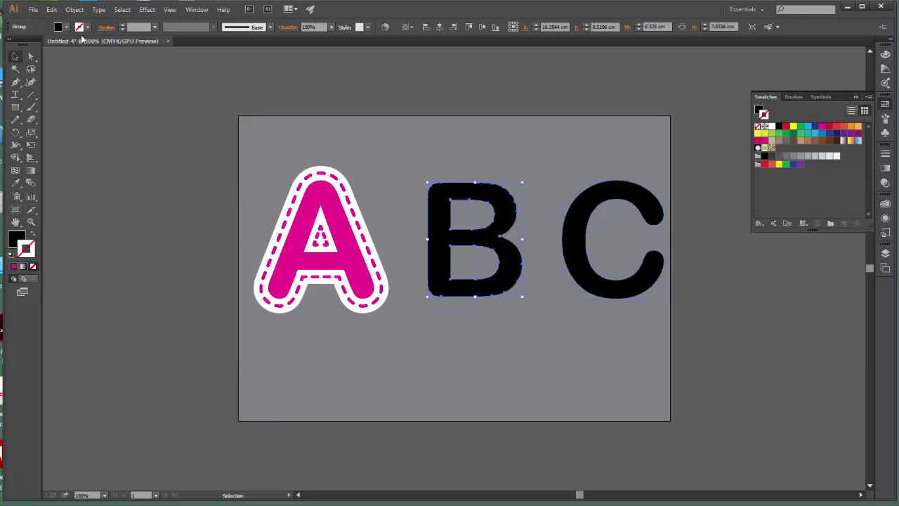
{"action": "left_click", "coordinate": [74, 9]}
{"action": "mouse_move", "coordinate": [119, 318]}
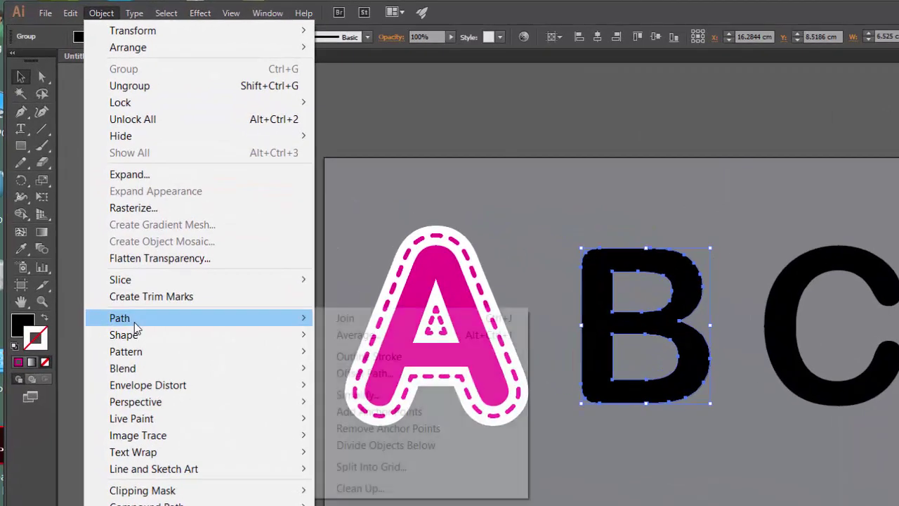
{"action": "left_click", "coordinate": [366, 373]}
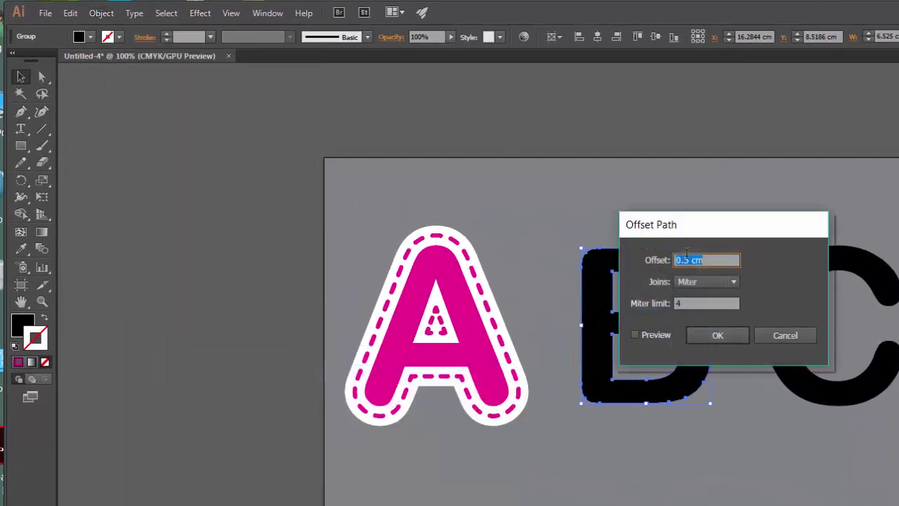
{"action": "left_click_drag", "start_coordinate": [710, 225], "coordinate": [891, 128]}
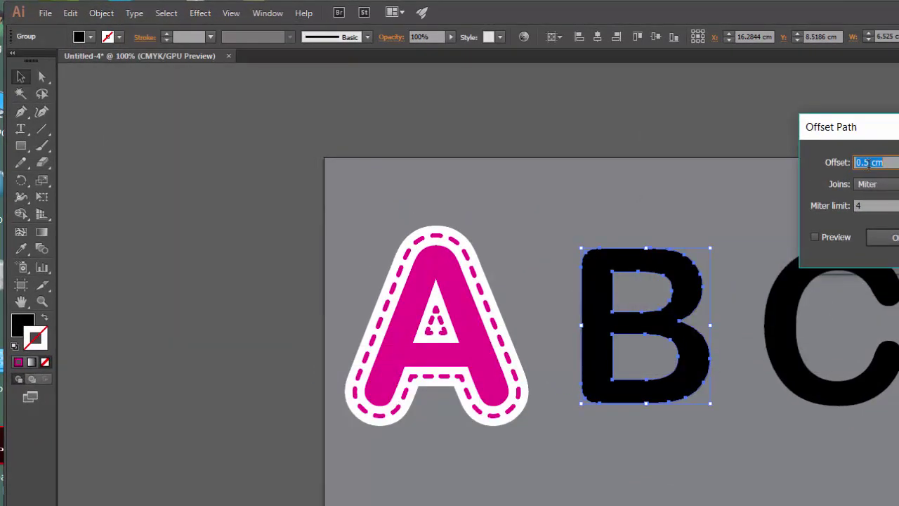
{"action": "left_click", "coordinate": [730, 213]}
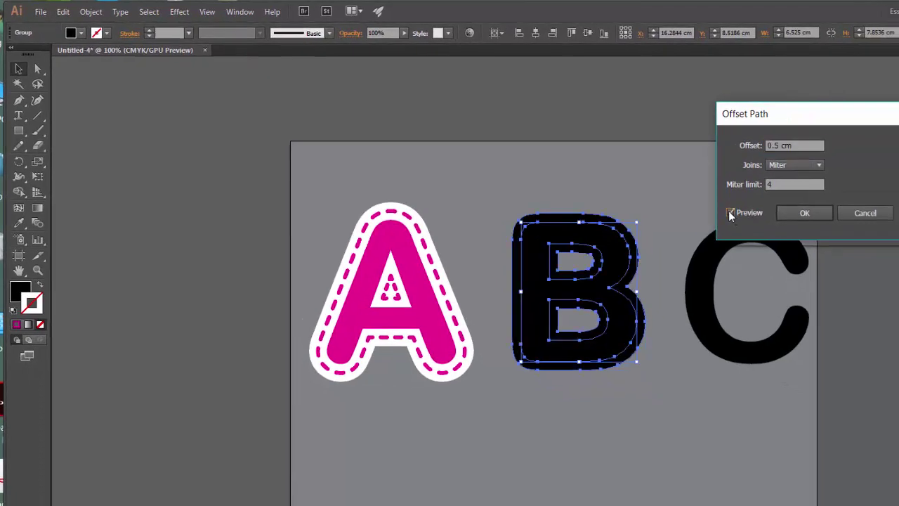
{"action": "left_click", "coordinate": [804, 213]}
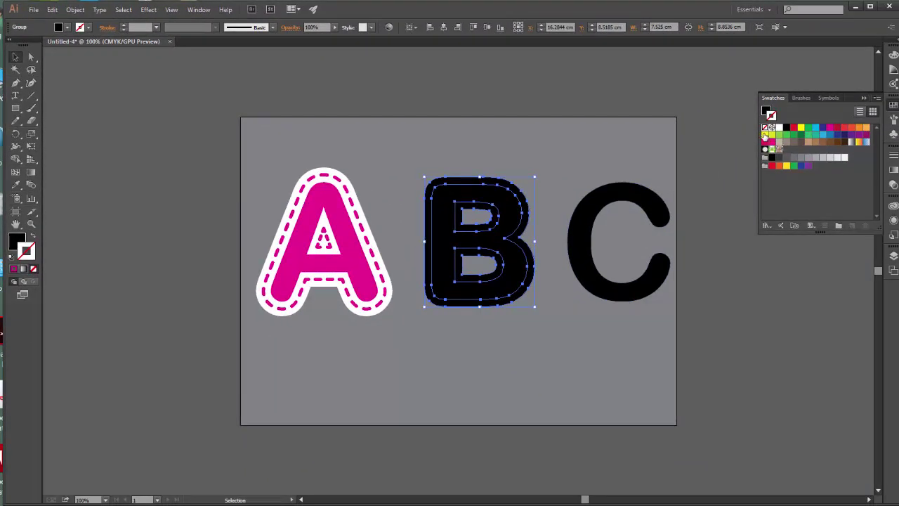
Step: Try a yellow stroke and orange fill on the B, undoing the fill and a move
{"action": "left_click", "coordinate": [765, 135]}
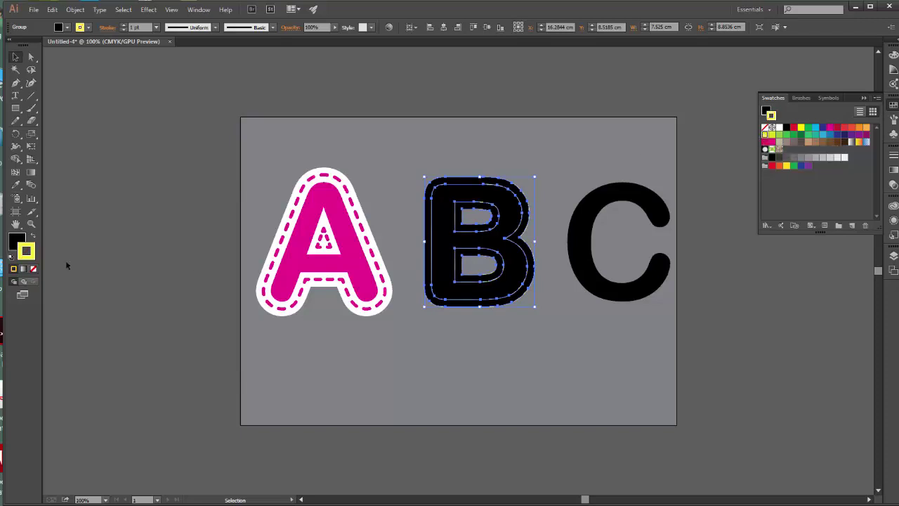
{"action": "left_click", "coordinate": [33, 269]}
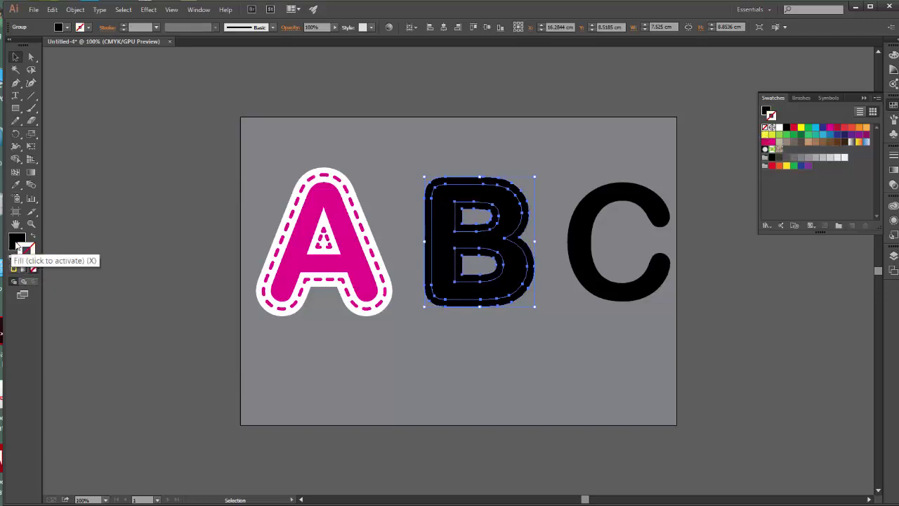
{"action": "left_click", "coordinate": [17, 242]}
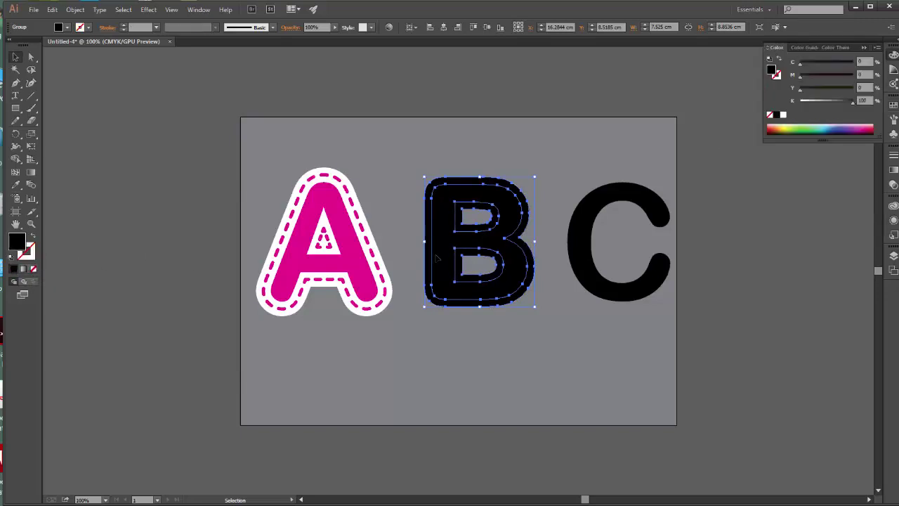
{"action": "left_click", "coordinate": [894, 105]}
{"action": "left_click", "coordinate": [867, 128]}
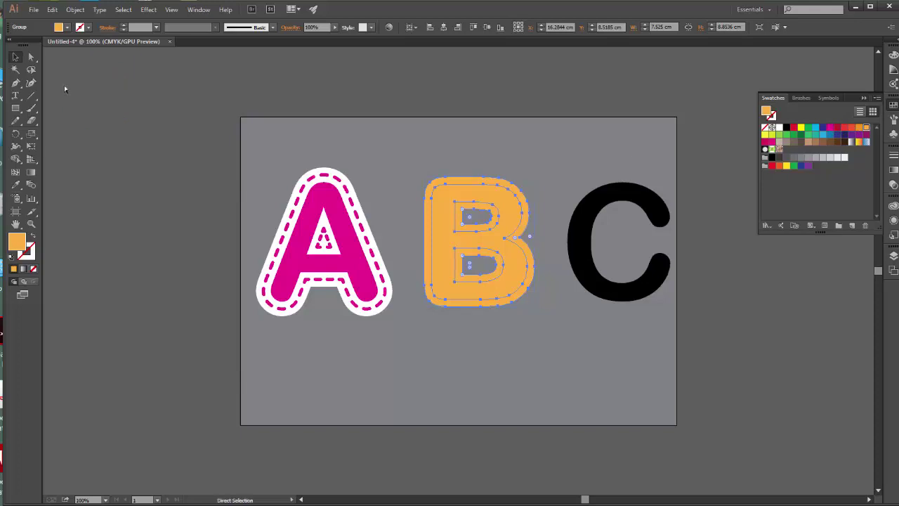
{"action": "key", "text": "ctrl+z"}
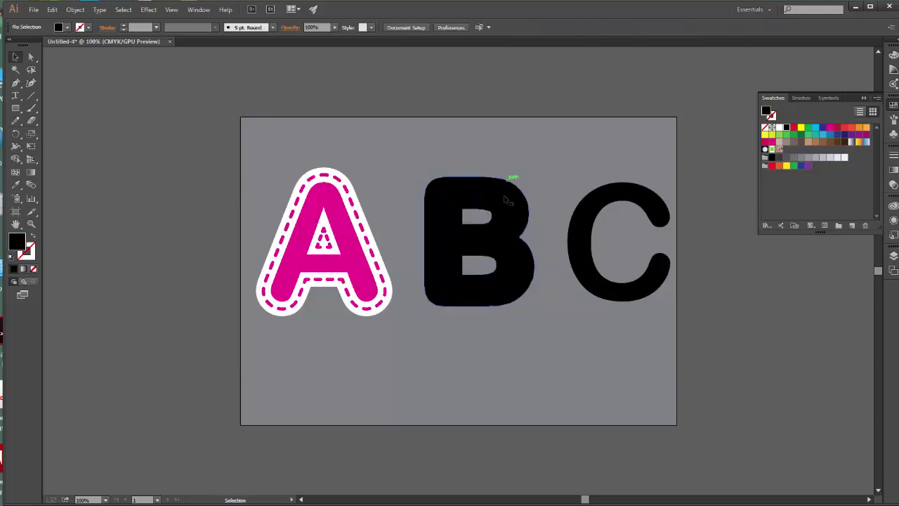
{"action": "left_click_drag", "start_coordinate": [509, 203], "coordinate": [506, 157]}
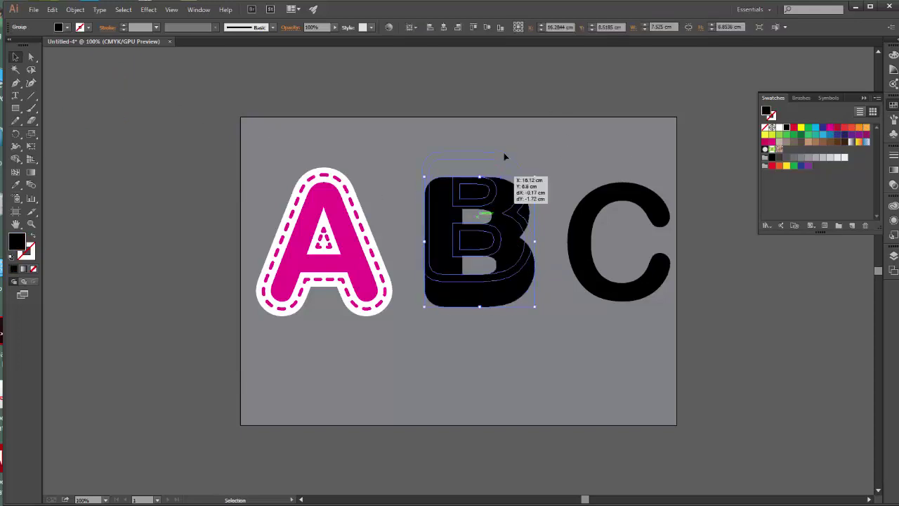
{"action": "key", "text": "ctrl+z"}
Step: Ungroup the B into a compound path and fill the inner B orange
{"action": "right_click", "coordinate": [506, 204]}
{"action": "left_click", "coordinate": [540, 268]}
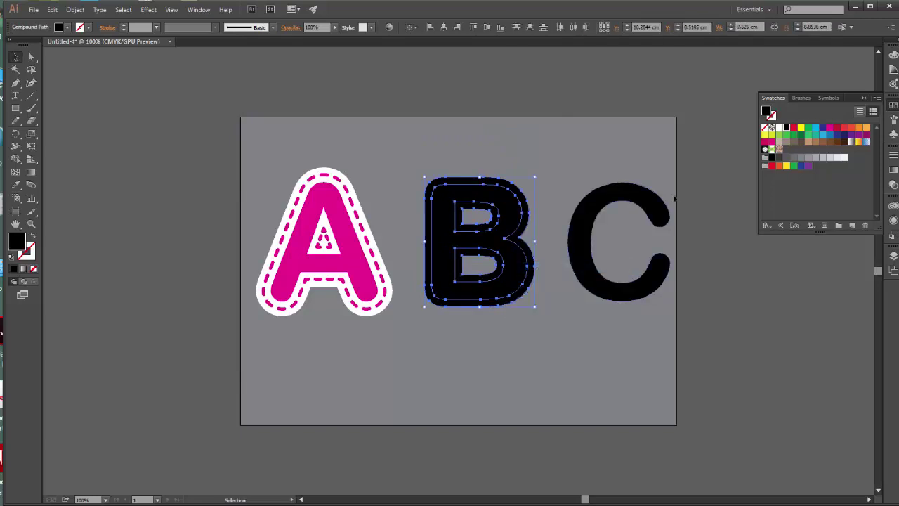
{"action": "left_click", "coordinate": [602, 211]}
{"action": "left_click", "coordinate": [477, 232]}
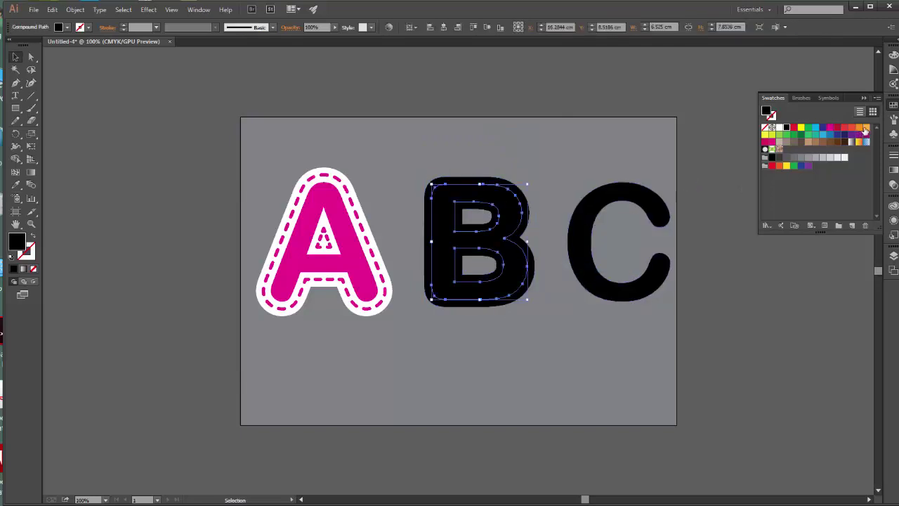
{"action": "left_click", "coordinate": [866, 127]}
{"action": "left_click", "coordinate": [708, 177]}
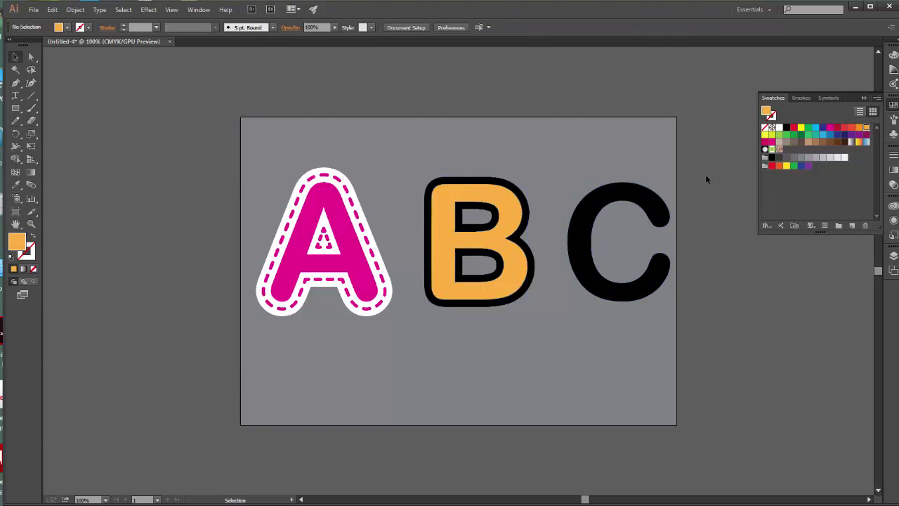
{"action": "left_click", "coordinate": [507, 187]}
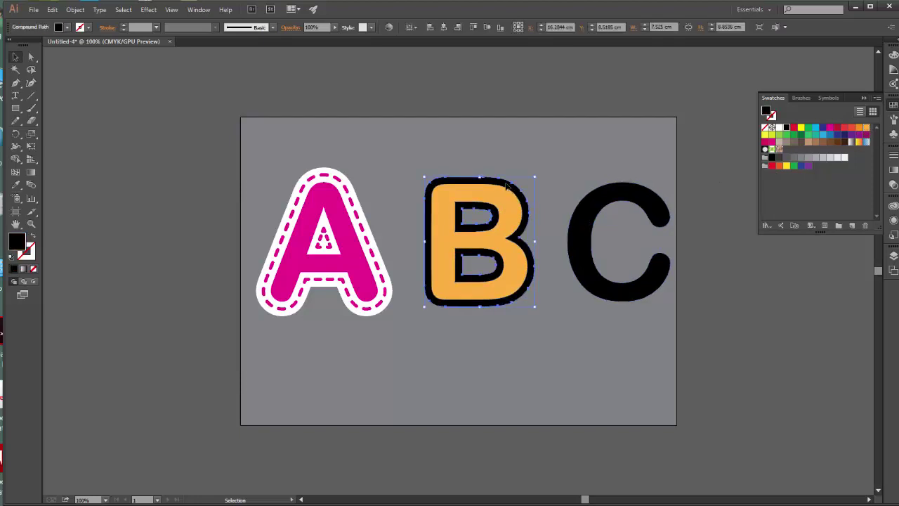
{"action": "left_click", "coordinate": [75, 10]}
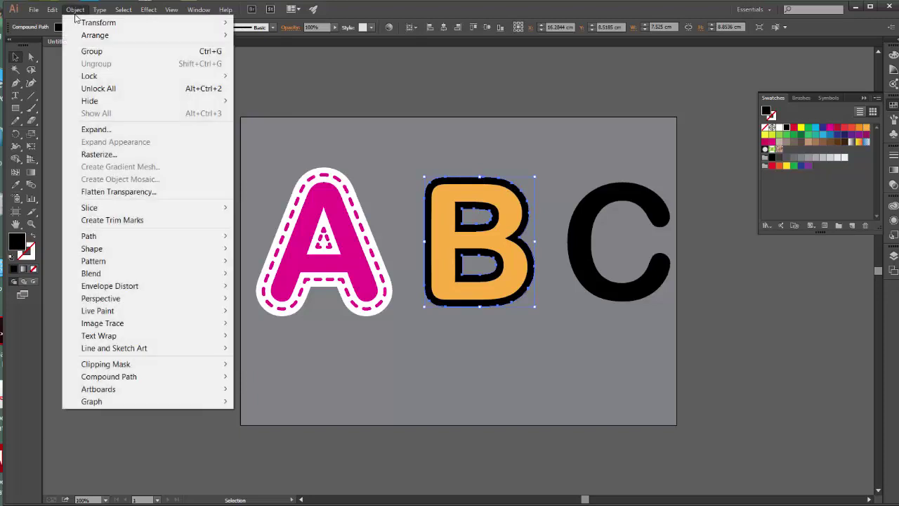
Step: Offset the black B copy by 0.5 cm to widen its border
{"action": "left_click", "coordinate": [460, 101]}
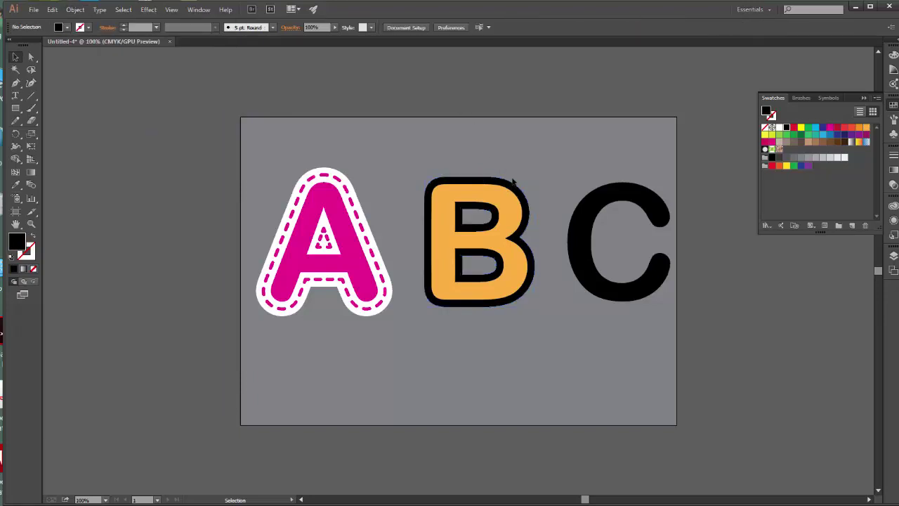
{"action": "left_click_drag", "start_coordinate": [489, 246], "coordinate": [537, 194]}
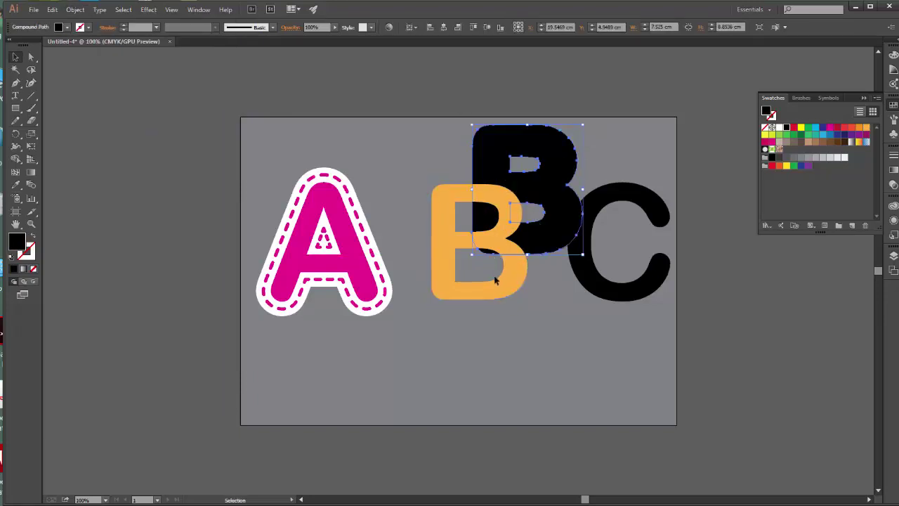
{"action": "key", "text": "ctrl+z"}
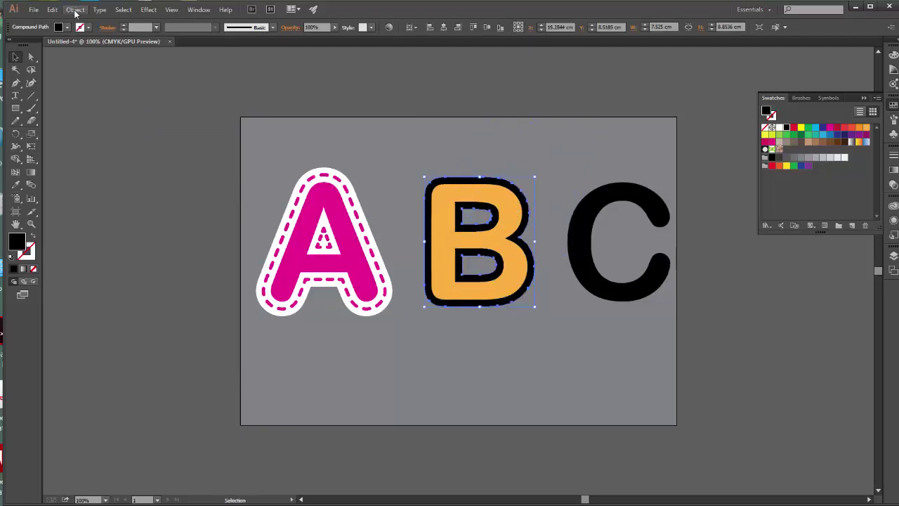
{"action": "left_click", "coordinate": [75, 10]}
{"action": "mouse_move", "coordinate": [113, 302]}
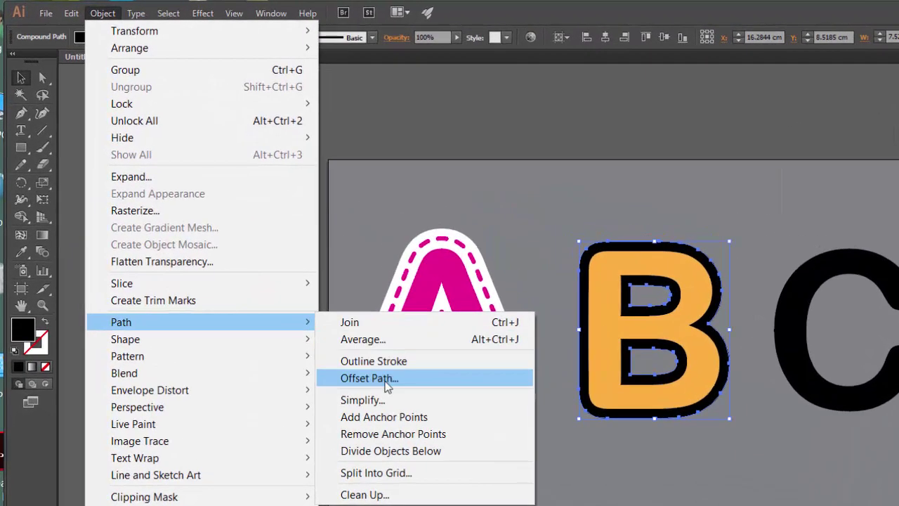
{"action": "left_click", "coordinate": [295, 303]}
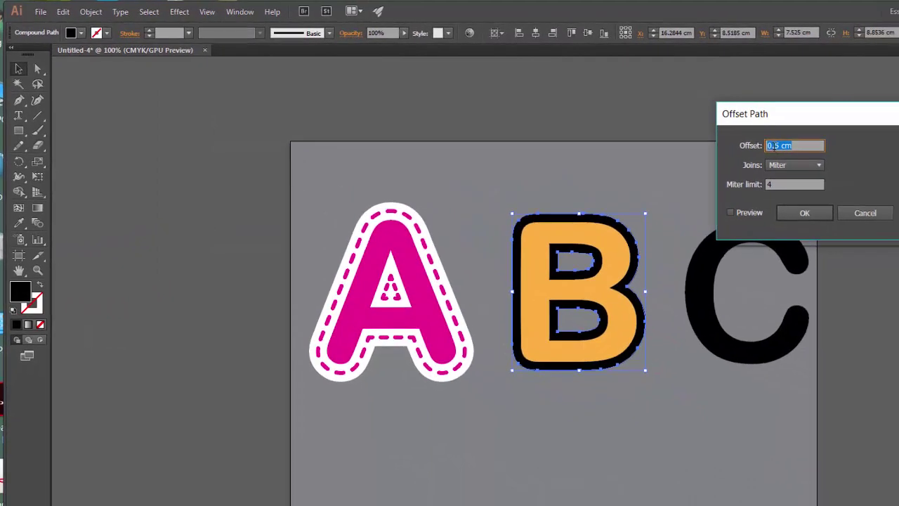
{"action": "left_click", "coordinate": [730, 213]}
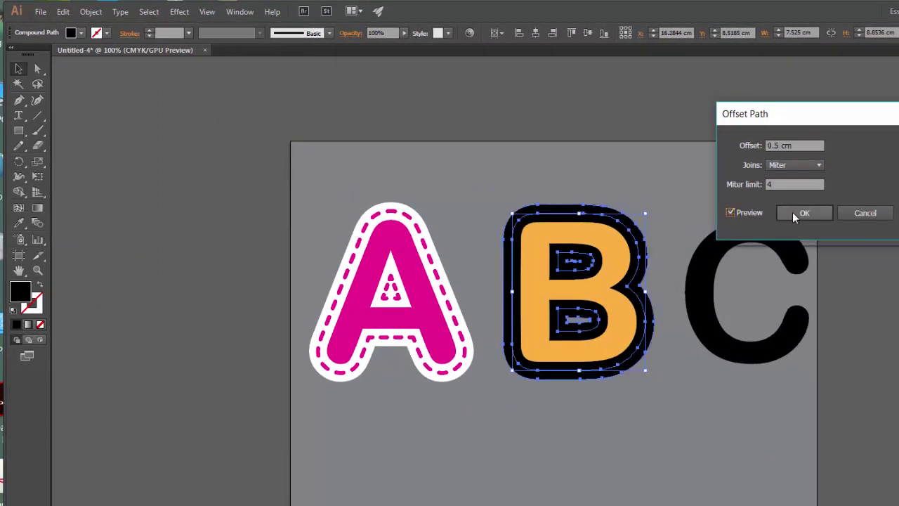
{"action": "left_click", "coordinate": [794, 212]}
{"action": "left_click", "coordinate": [631, 104]}
{"action": "left_click", "coordinate": [524, 200]}
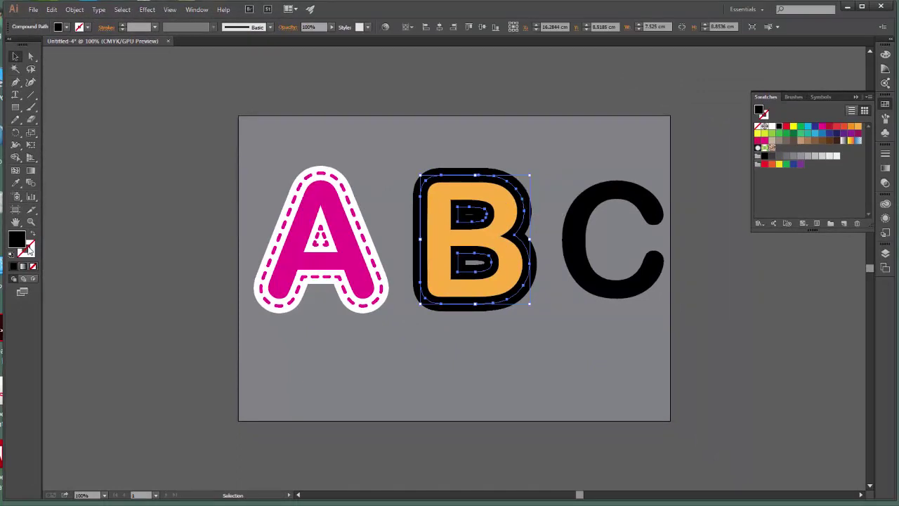
Step: Remove the B outline's fill and give it a 4 pt stroke
{"action": "left_click", "coordinate": [32, 266]}
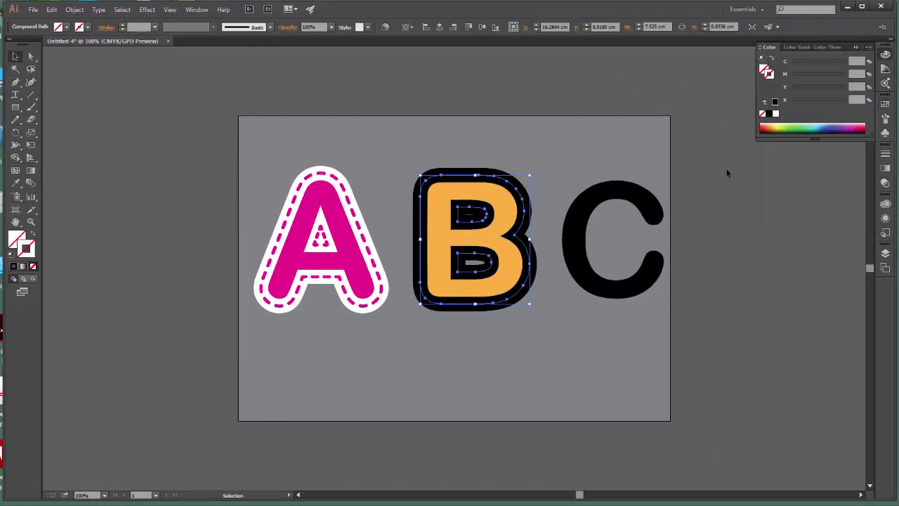
{"action": "left_click", "coordinate": [885, 153]}
{"action": "left_click", "coordinate": [829, 159]}
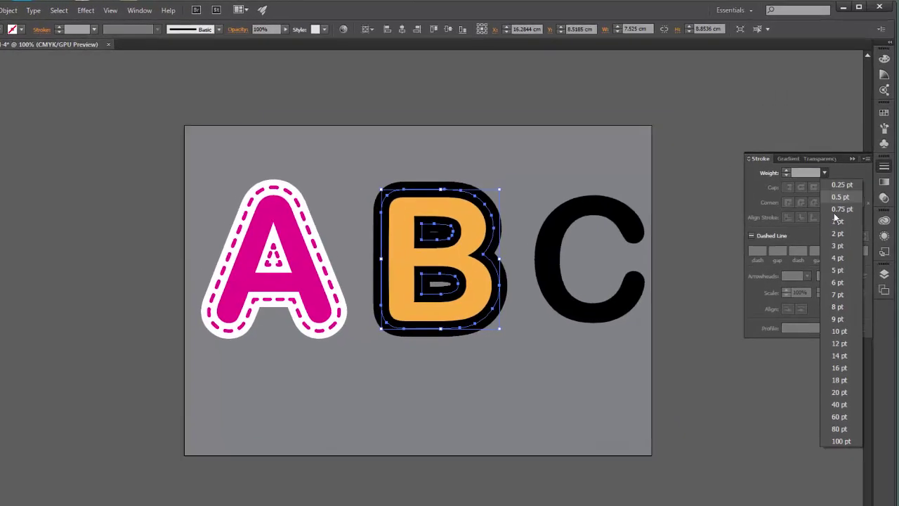
{"action": "left_click", "coordinate": [837, 258]}
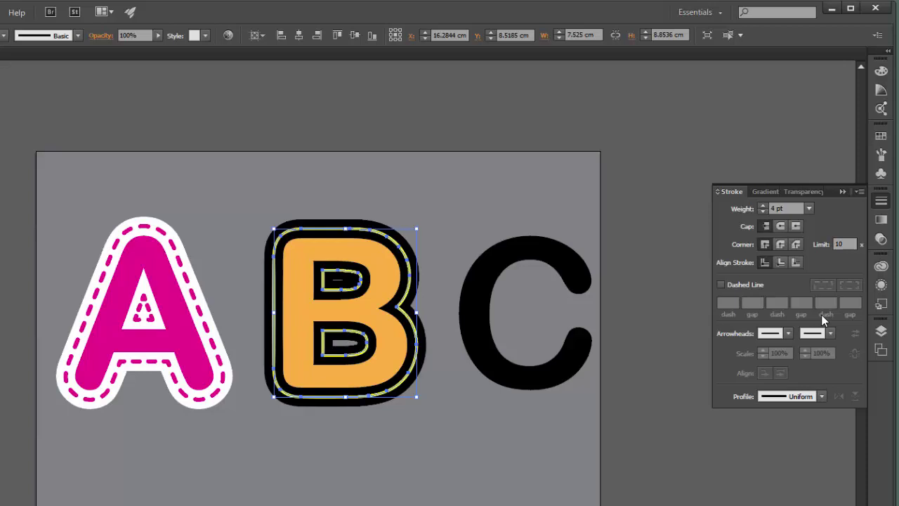
{"action": "left_click", "coordinate": [657, 223]}
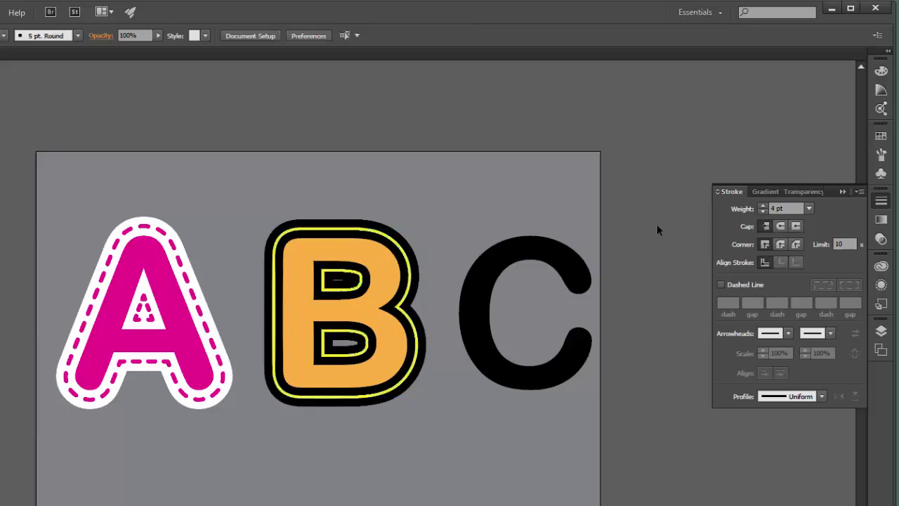
Step: Make the B's inner outline an orange dashed line with 12 pt dashes, 15 pt gaps and round joins
{"action": "left_click", "coordinate": [404, 251]}
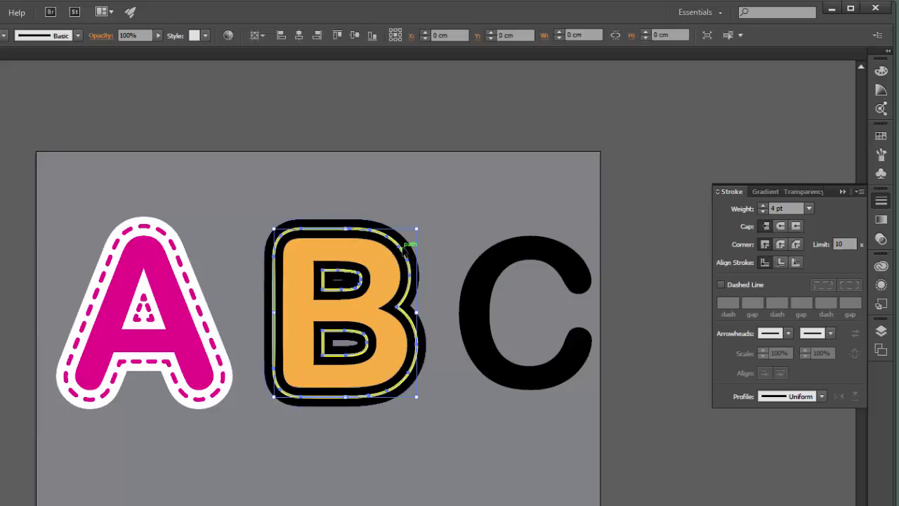
{"action": "left_click", "coordinate": [881, 137]}
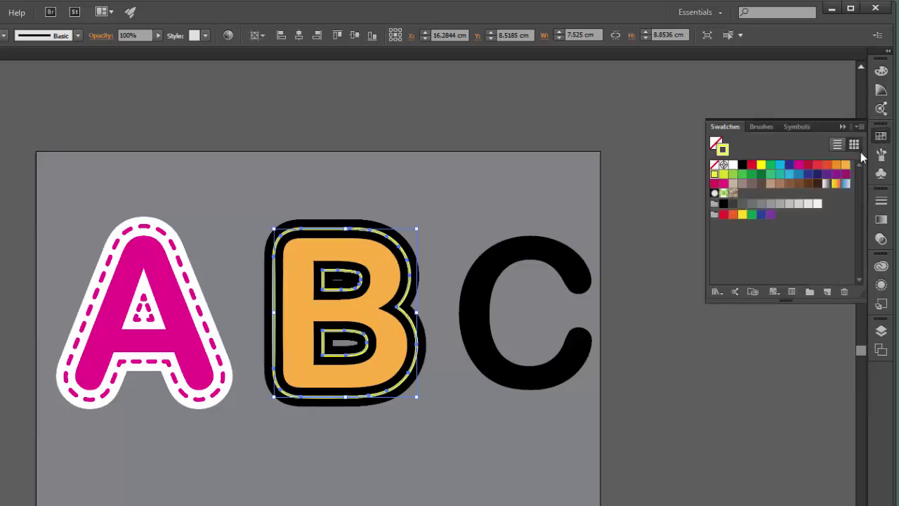
{"action": "left_click", "coordinate": [846, 166]}
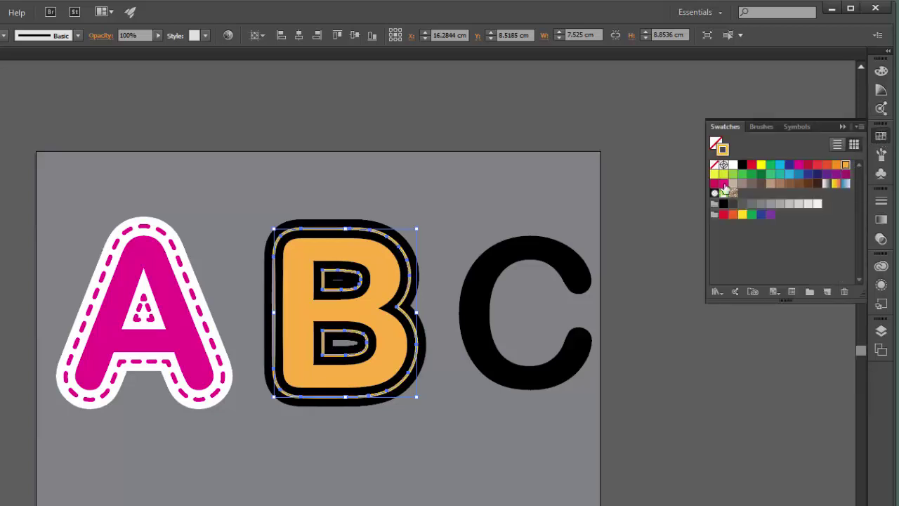
{"action": "left_click", "coordinate": [881, 202]}
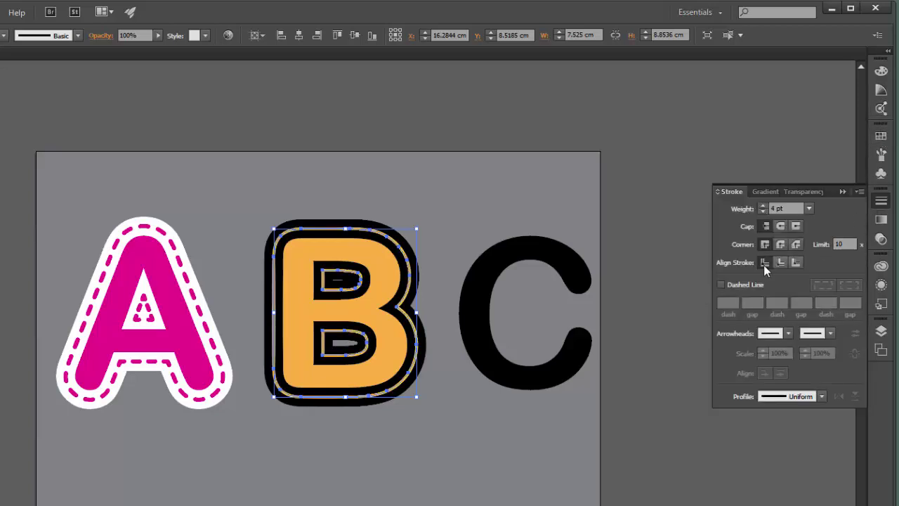
{"action": "left_click", "coordinate": [720, 285]}
{"action": "left_click", "coordinate": [663, 317]}
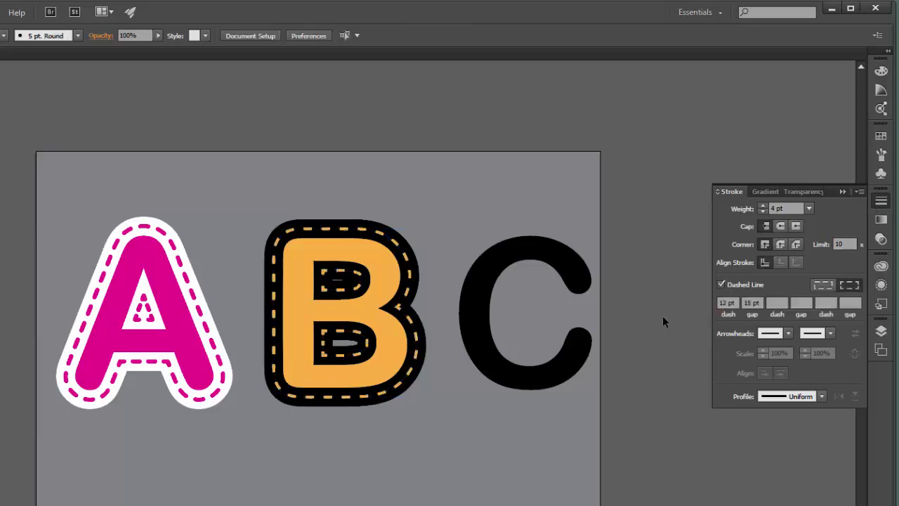
{"action": "left_click", "coordinate": [316, 229]}
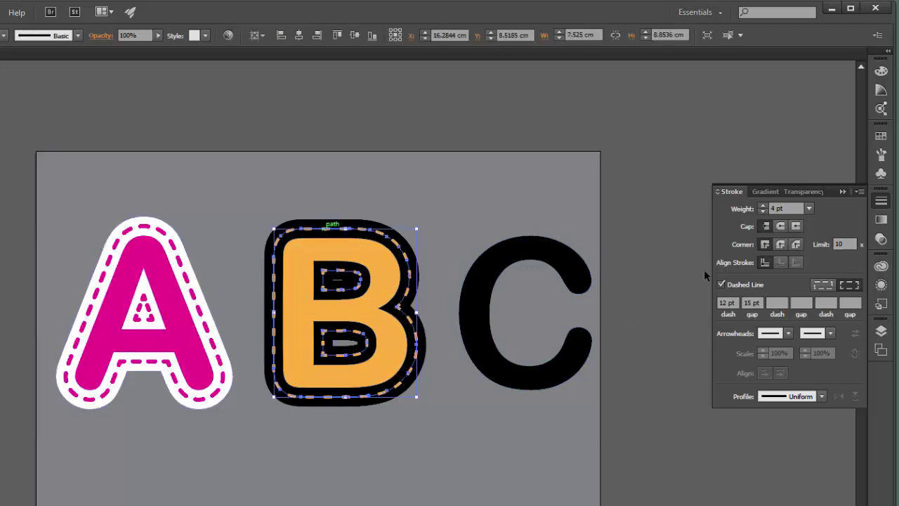
{"action": "left_click", "coordinate": [781, 244]}
{"action": "left_click", "coordinate": [642, 350]}
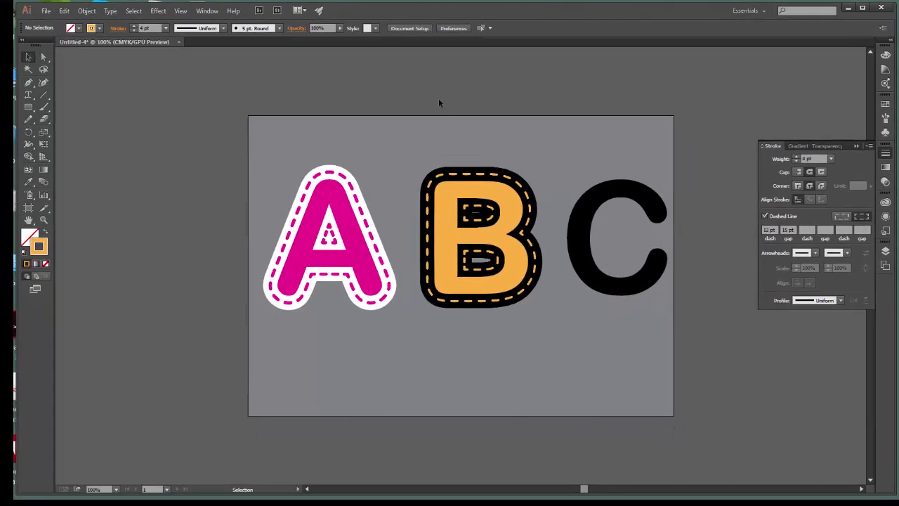
Step: Shift the B left, turn its black border white, and nudge the C left
{"action": "left_click", "coordinate": [492, 199]}
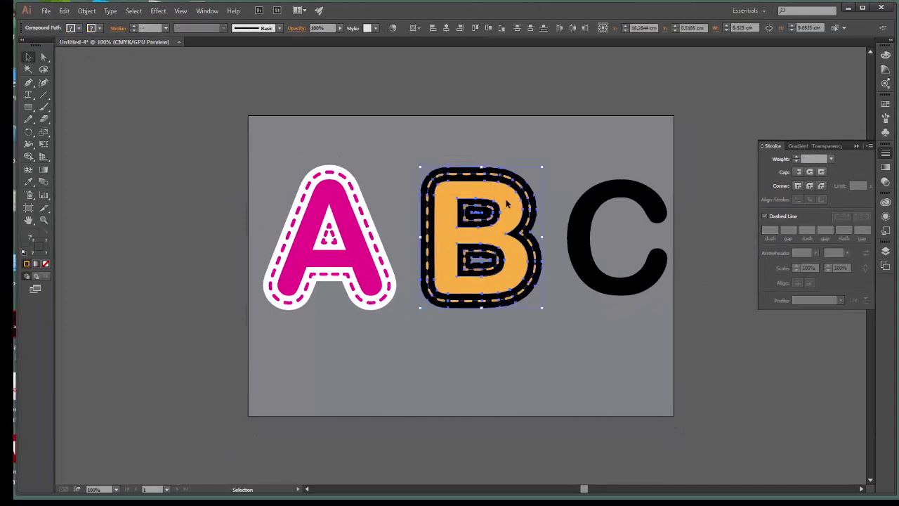
{"action": "left_click_drag", "start_coordinate": [506, 203], "coordinate": [479, 203]}
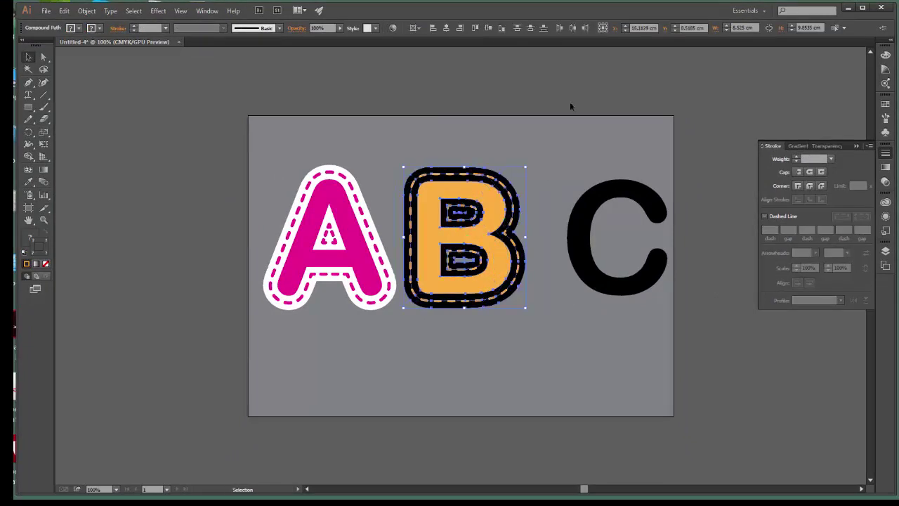
{"action": "left_click", "coordinate": [569, 102]}
{"action": "left_click", "coordinate": [516, 186]}
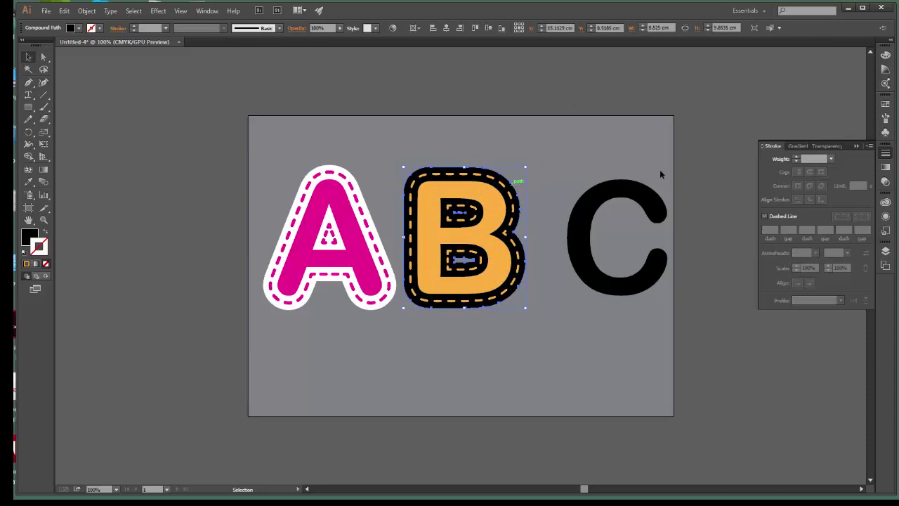
{"action": "left_click", "coordinate": [886, 55]}
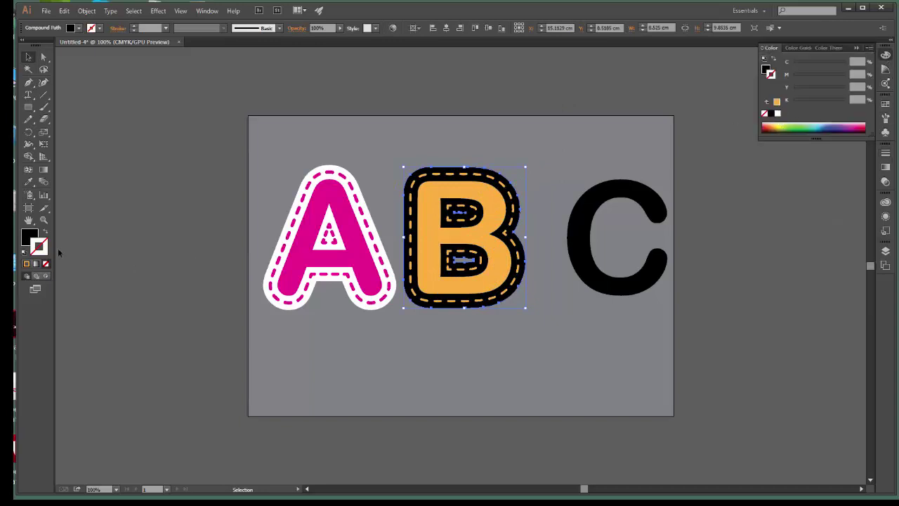
{"action": "left_click", "coordinate": [30, 239]}
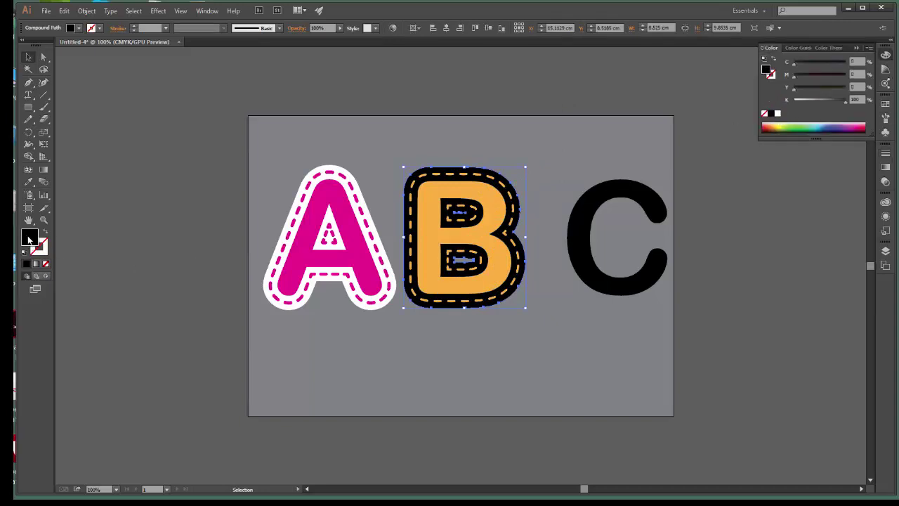
{"action": "left_click", "coordinate": [778, 115]}
{"action": "left_click", "coordinate": [721, 203]}
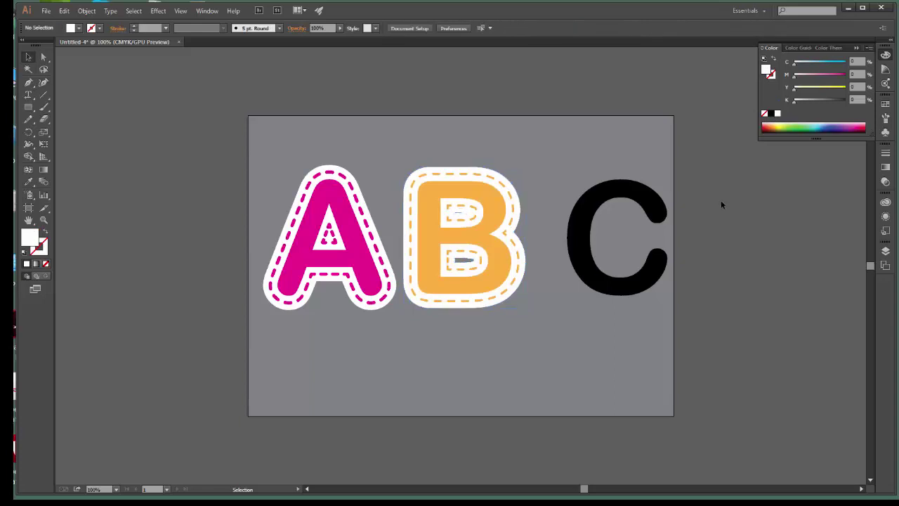
{"action": "left_click_drag", "start_coordinate": [657, 202], "coordinate": [642, 201]}
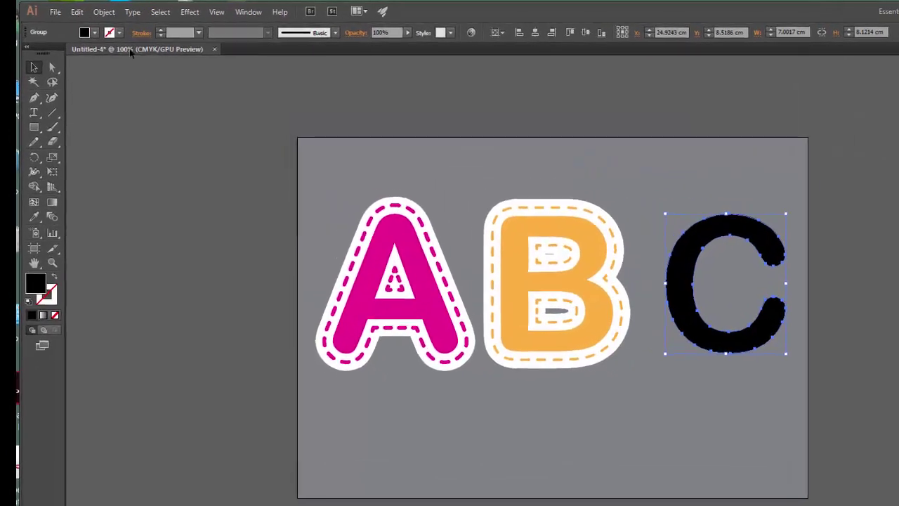
Step: Add a 0.5 cm offset path around the C
{"action": "left_click", "coordinate": [84, 12]}
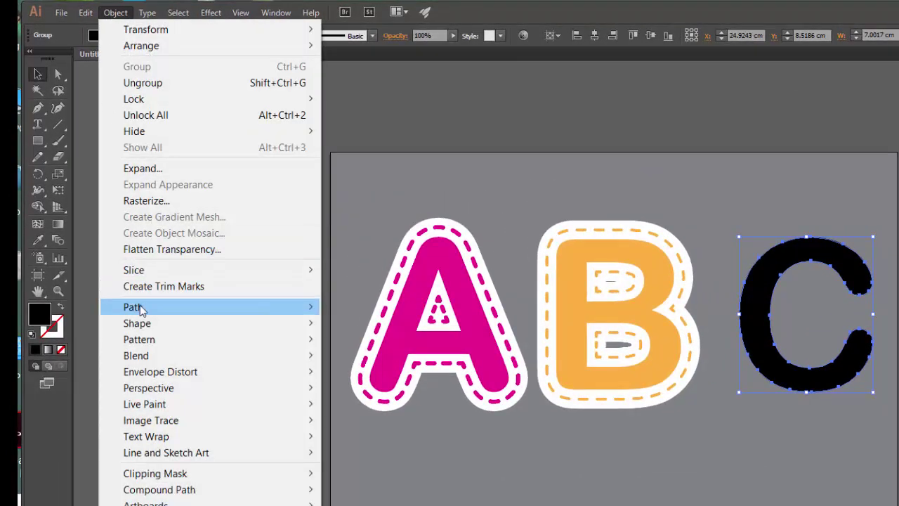
{"action": "mouse_move", "coordinate": [134, 307]}
{"action": "left_click", "coordinate": [376, 360]}
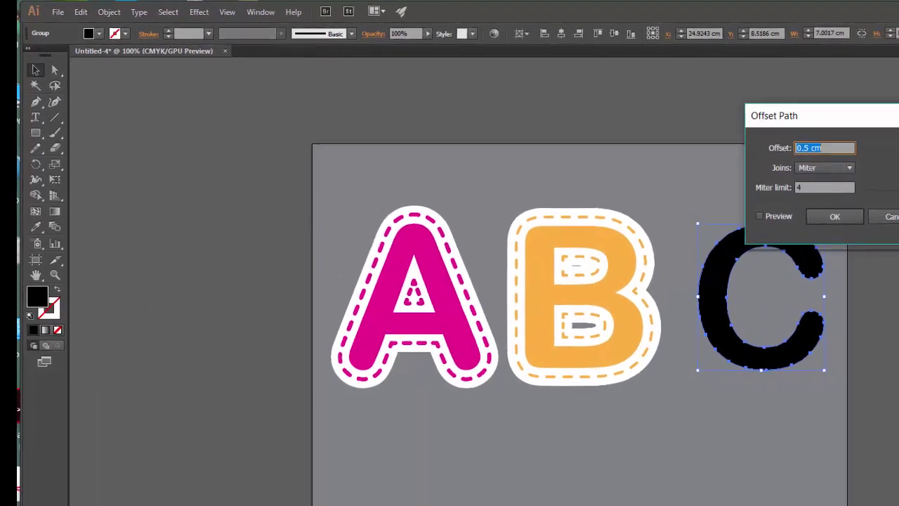
{"action": "left_click", "coordinate": [715, 204]}
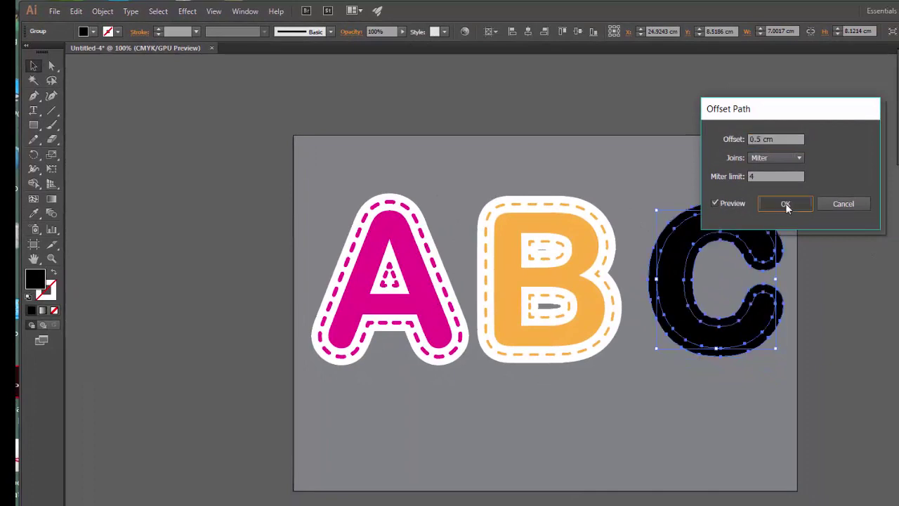
{"action": "left_click", "coordinate": [785, 204]}
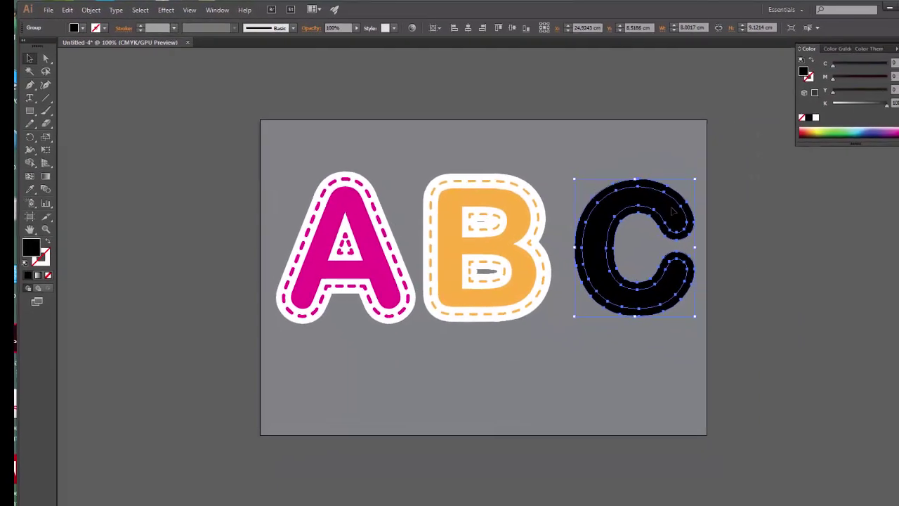
Step: Ungroup the C from its offset outline and fill the inner C cyan
{"action": "right_click", "coordinate": [650, 203]}
{"action": "left_click", "coordinate": [681, 265]}
{"action": "left_click", "coordinate": [689, 232]}
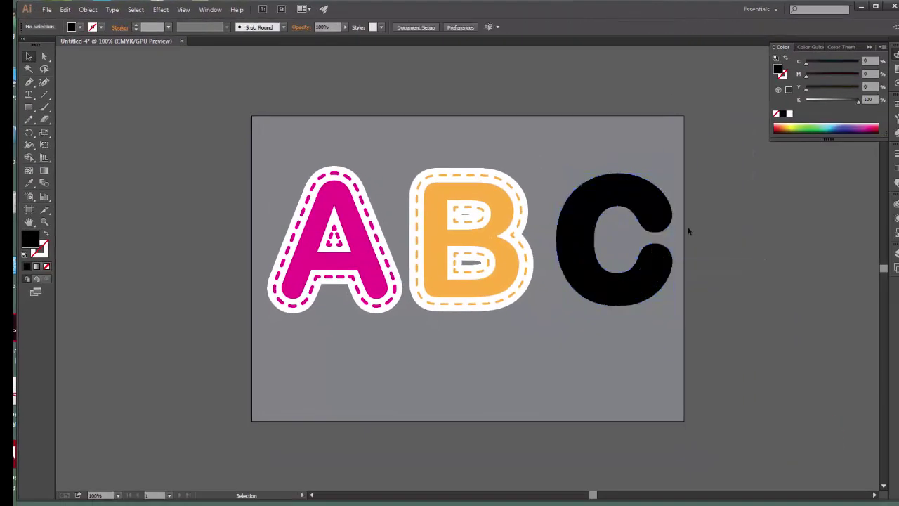
{"action": "left_click", "coordinate": [651, 212]}
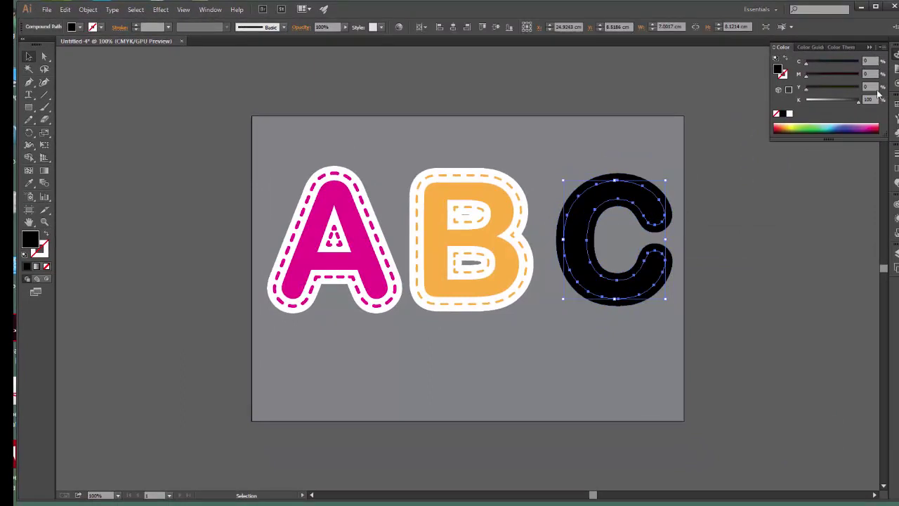
{"action": "left_click", "coordinate": [895, 105]}
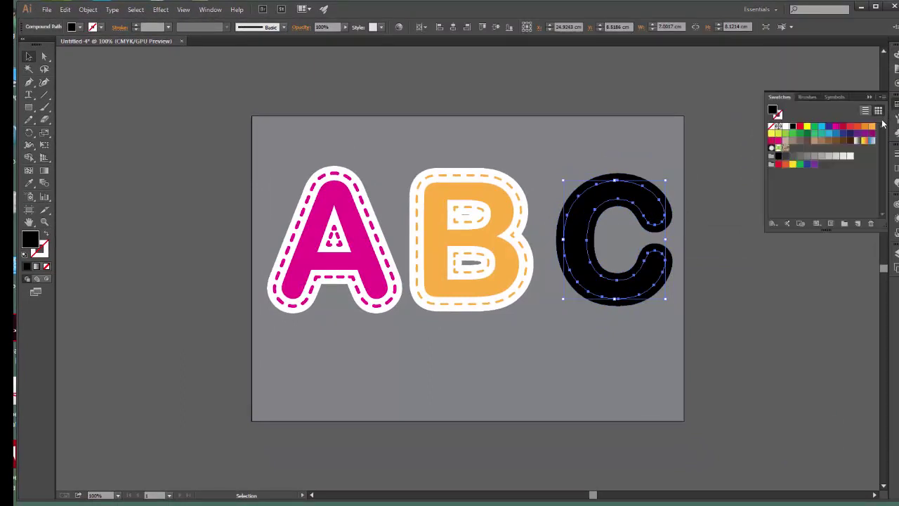
{"action": "left_click", "coordinate": [821, 125]}
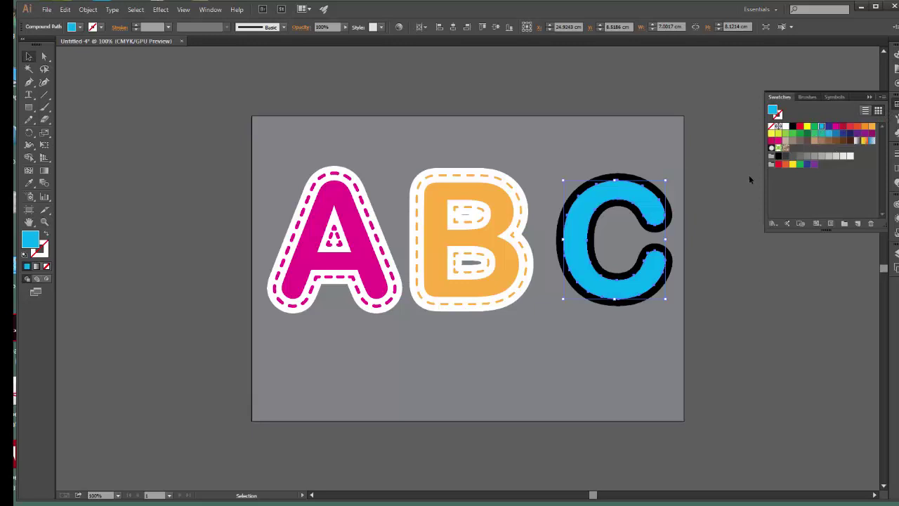
{"action": "left_click", "coordinate": [727, 197]}
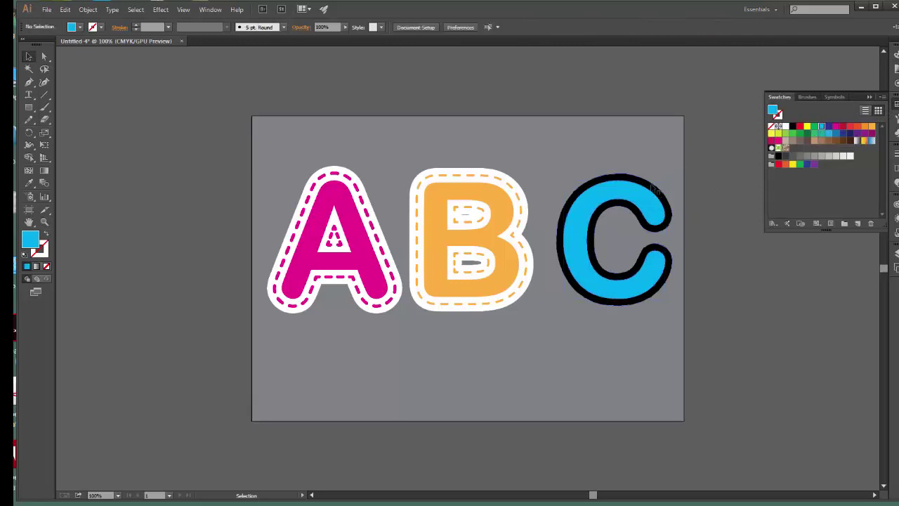
Step: Offset the C's outer black outline by another 0.5 cm
{"action": "left_click", "coordinate": [652, 185]}
{"action": "left_click", "coordinate": [88, 9]}
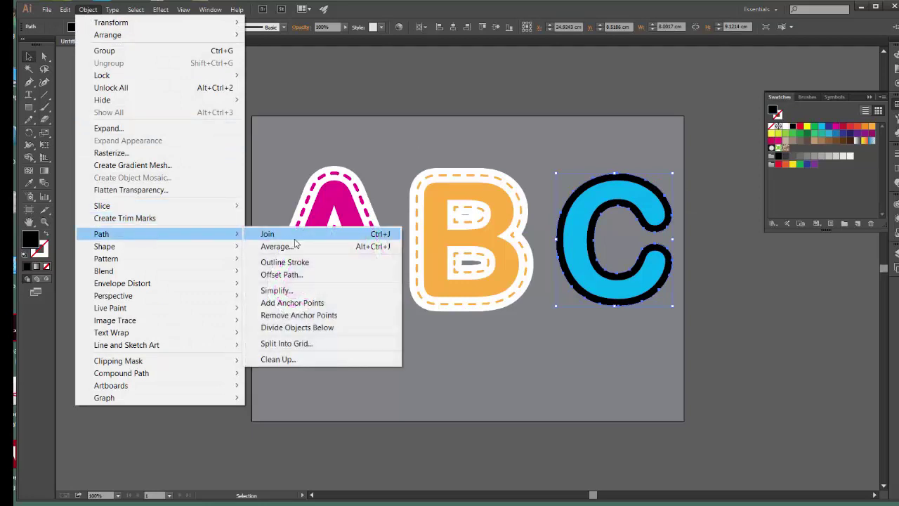
{"action": "mouse_move", "coordinate": [101, 234]}
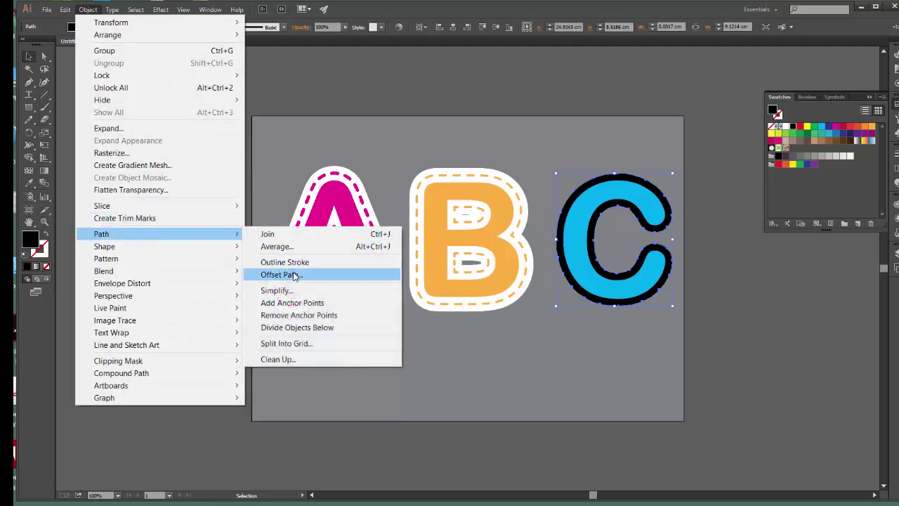
{"action": "left_click", "coordinate": [295, 275]}
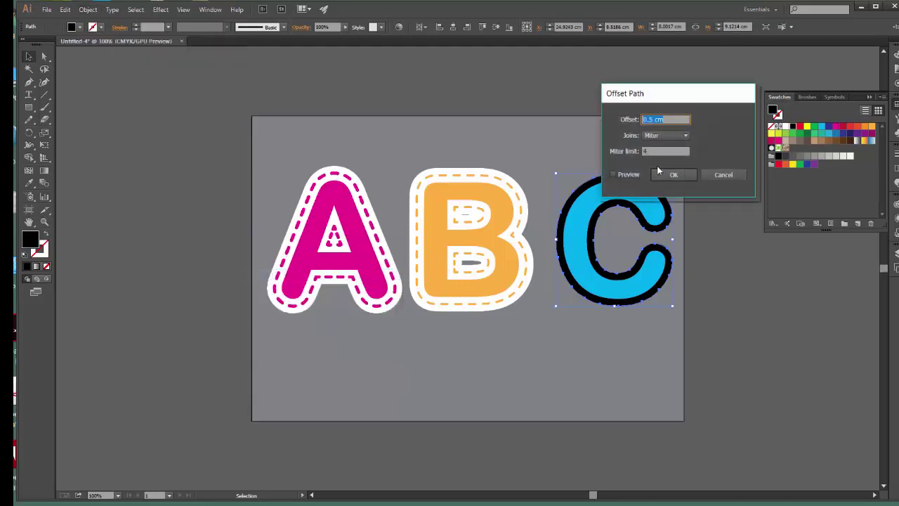
{"action": "left_click", "coordinate": [673, 174]}
{"action": "left_click", "coordinate": [711, 228]}
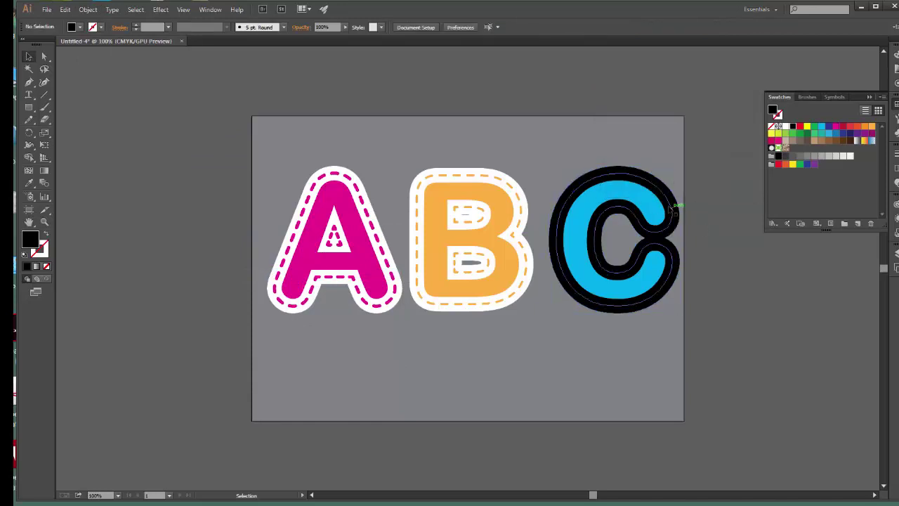
Step: Fill the new offset border white and set the inner outline's fill to None
{"action": "left_click", "coordinate": [673, 207]}
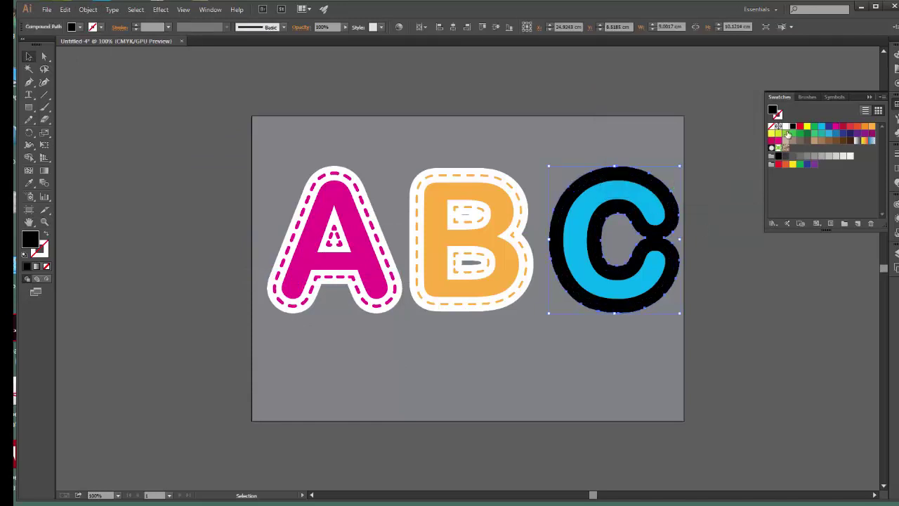
{"action": "left_click", "coordinate": [785, 127]}
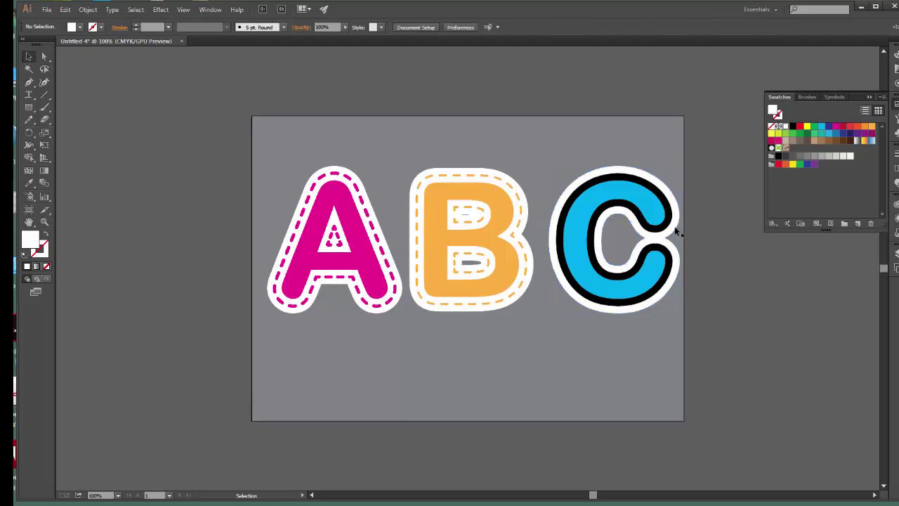
{"action": "left_click", "coordinate": [671, 209]}
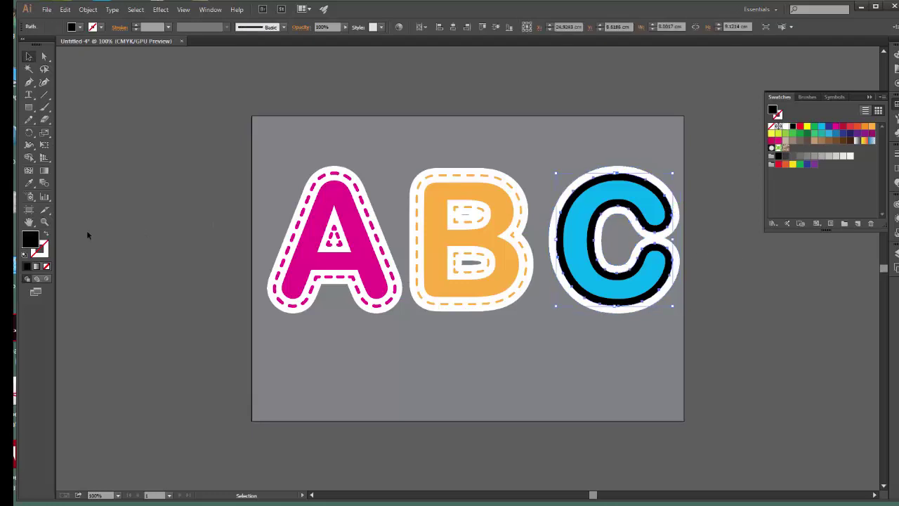
{"action": "left_click", "coordinate": [48, 267]}
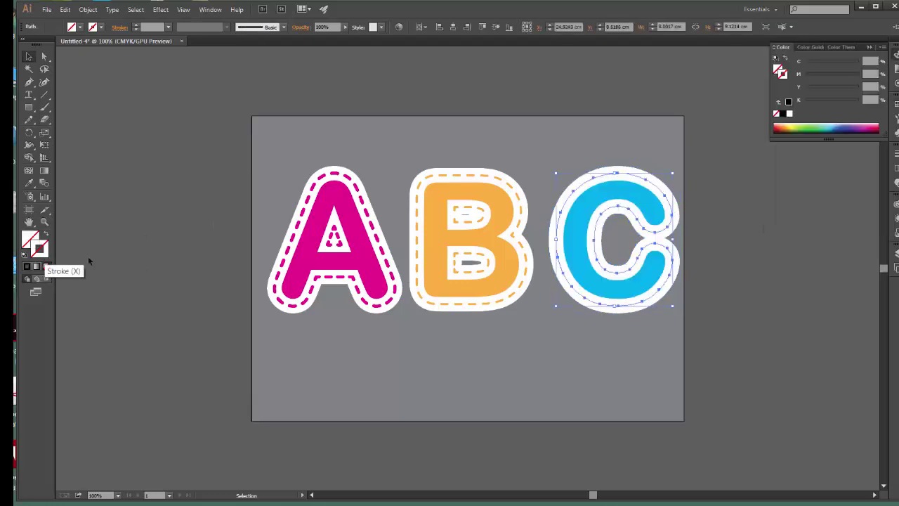
Step: Give the C's inner outline a 6 pt round-cap dashed stroke
{"action": "left_click", "coordinate": [896, 153]}
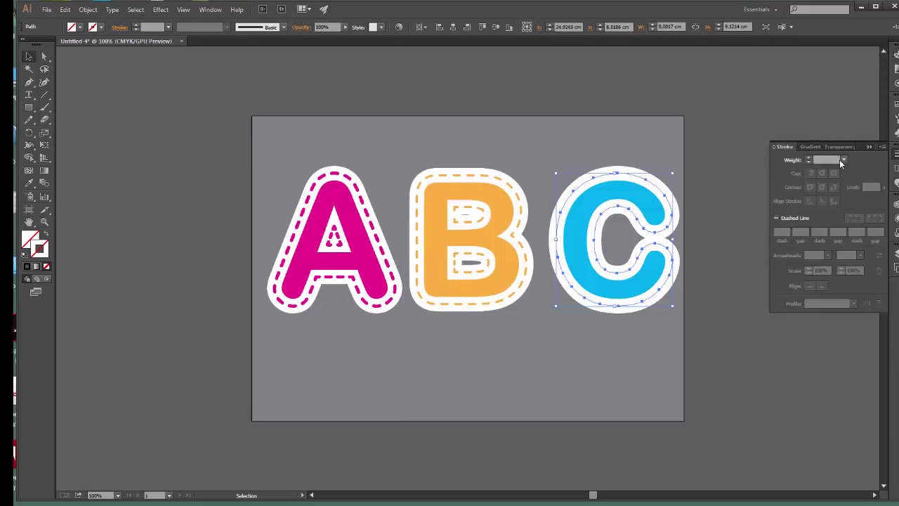
{"action": "left_click", "coordinate": [842, 160]}
{"action": "left_click", "coordinate": [862, 243]}
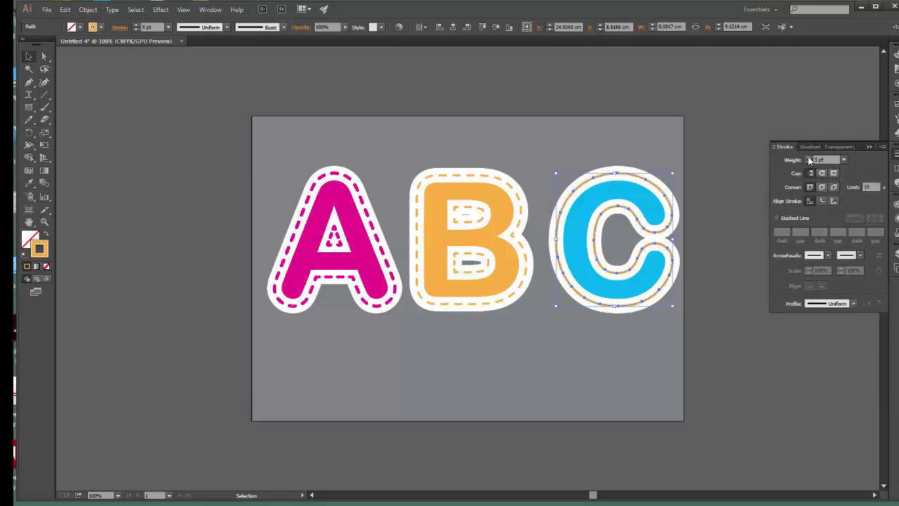
{"action": "left_click", "coordinate": [808, 158]}
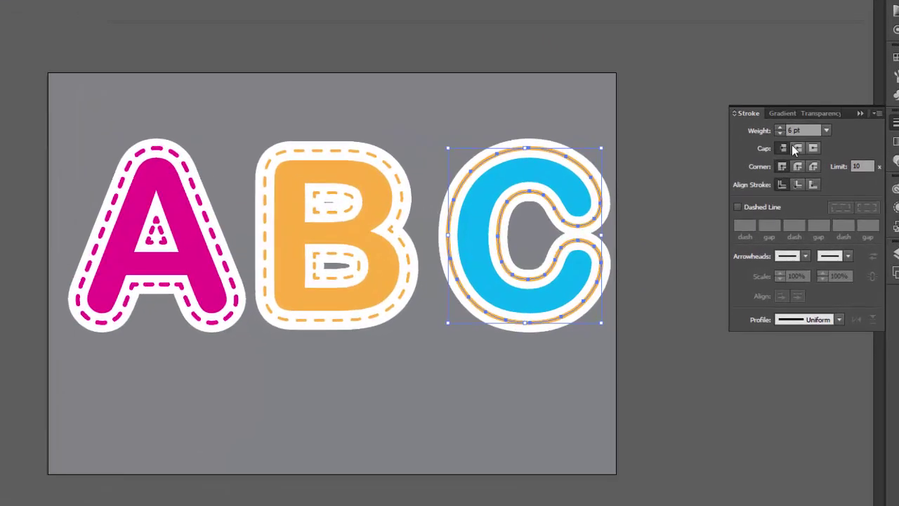
{"action": "left_click", "coordinate": [796, 165]}
{"action": "left_click", "coordinate": [739, 207]}
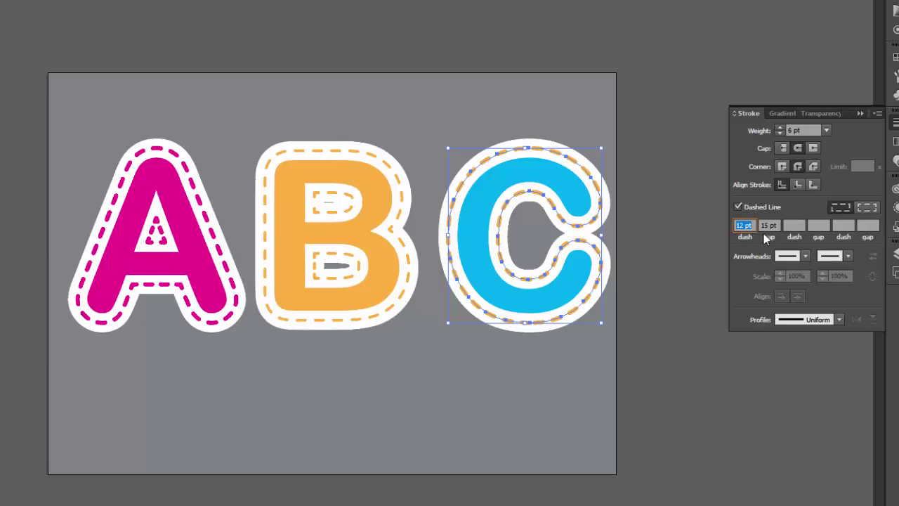
{"action": "left_click", "coordinate": [647, 257]}
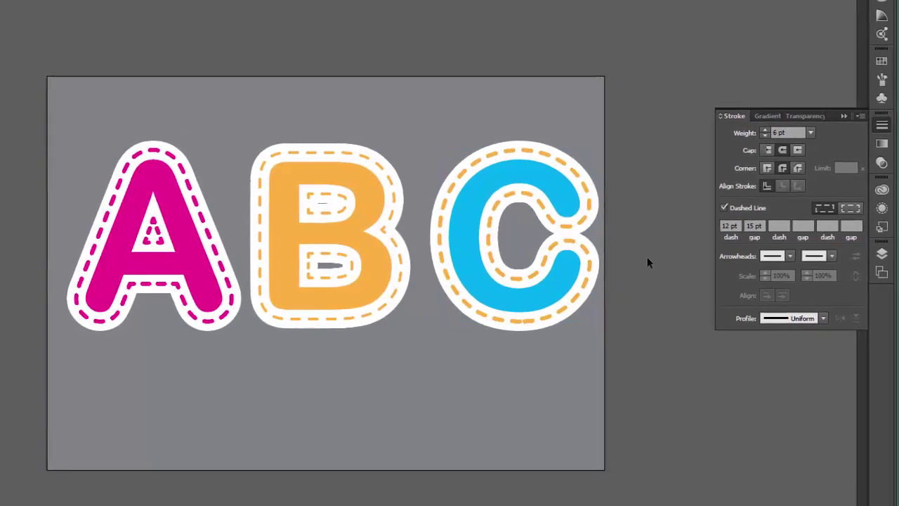
Step: Colour the C's dashed stitch line cyan and nudge the C sticker slightly left
{"action": "left_click", "coordinate": [584, 223]}
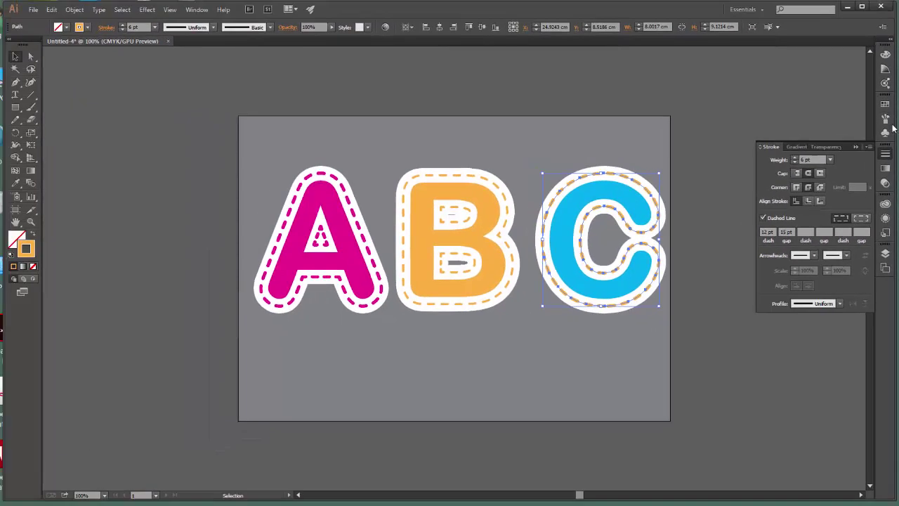
{"action": "left_click", "coordinate": [884, 105]}
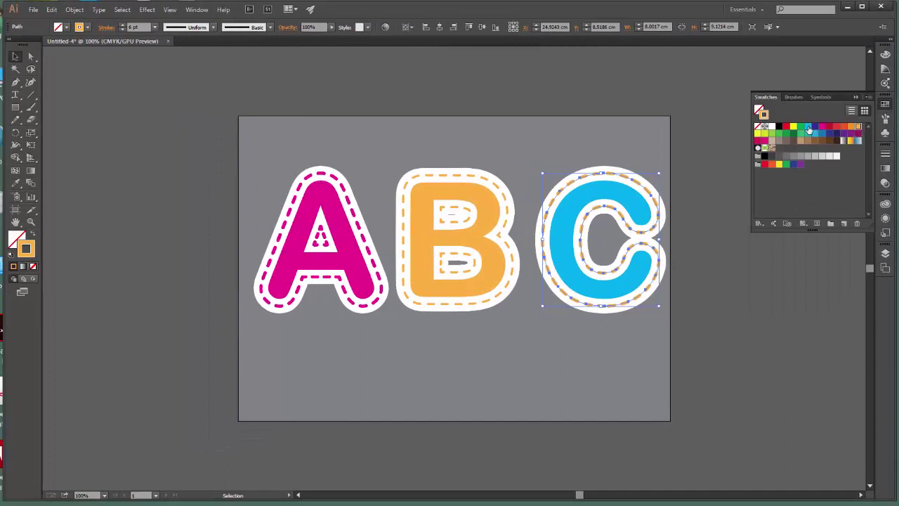
{"action": "left_click", "coordinate": [809, 128]}
{"action": "left_click", "coordinate": [707, 195]}
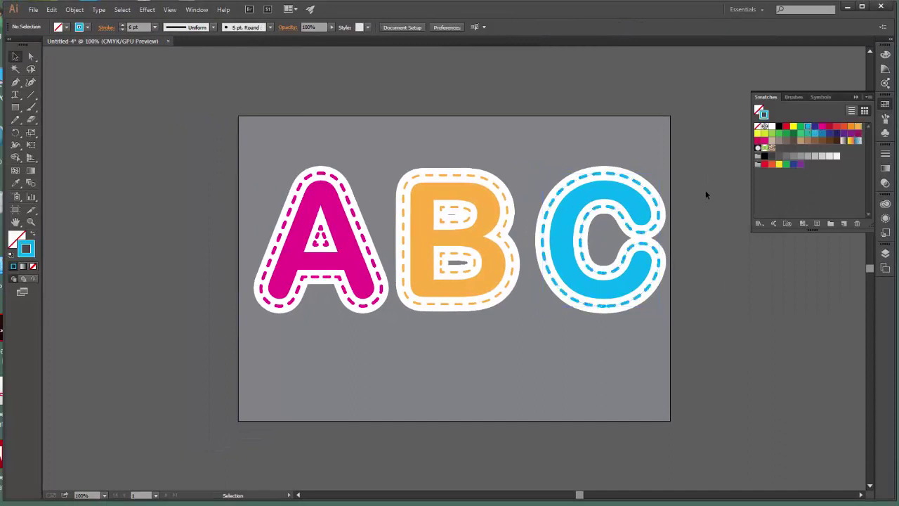
{"action": "left_click", "coordinate": [615, 281]}
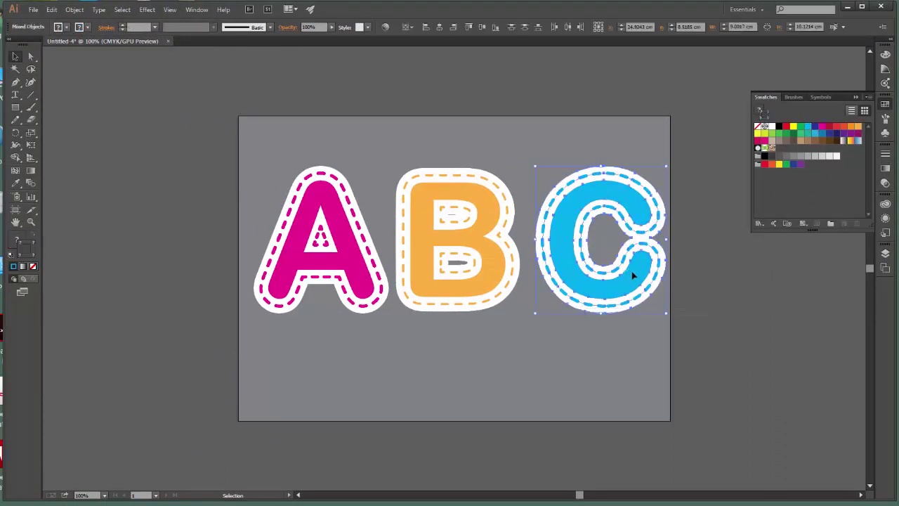
{"action": "left_click_drag", "start_coordinate": [632, 278], "coordinate": [624, 278]}
{"action": "left_click", "coordinate": [726, 324]}
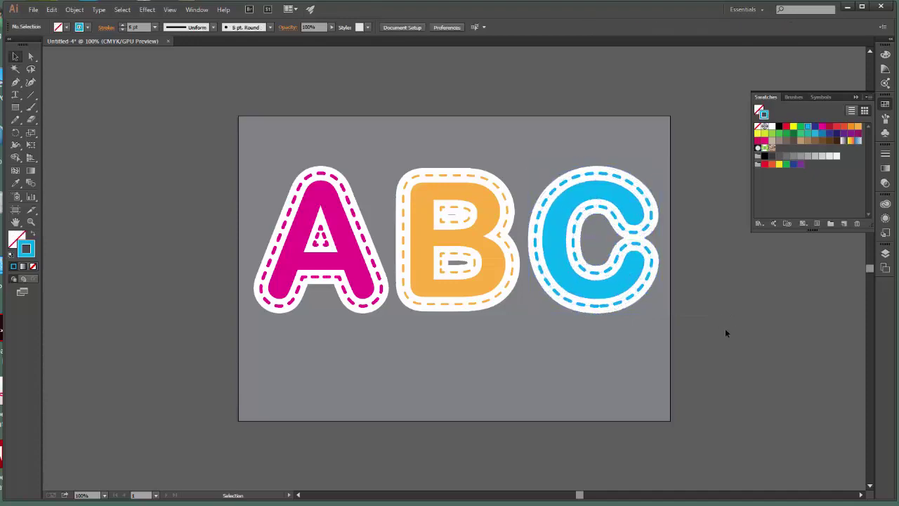
Step: Reposition all three stickers on the artboard, moving the A slightly left
{"action": "mouse_move", "coordinate": [236, 138]}
{"action": "left_mouse_down"}
{"action": "mouse_move", "coordinate": [670, 320]}
{"action": "mouse_move", "coordinate": [586, 290]}
{"action": "left_mouse_up"}
{"action": "left_click", "coordinate": [717, 255]}
{"action": "left_click", "coordinate": [196, 180]}
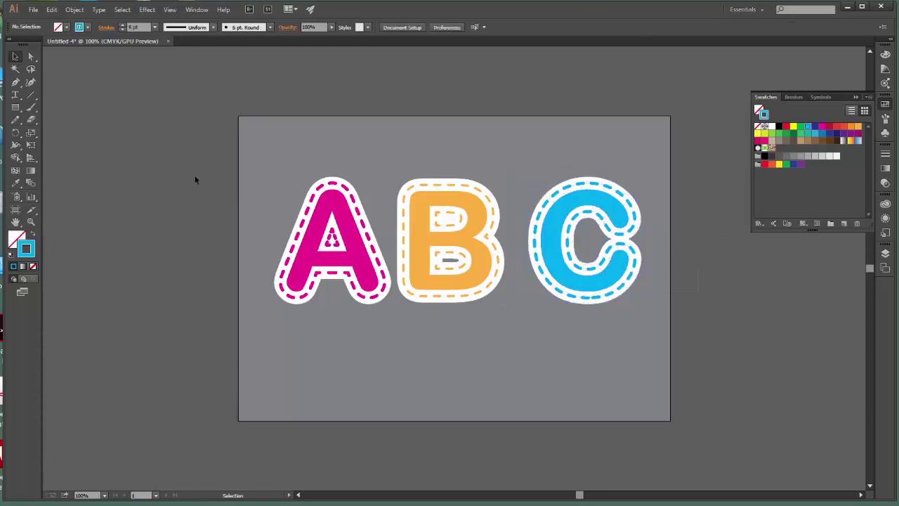
{"action": "left_click_drag", "start_coordinate": [332, 300], "coordinate": [317, 300]}
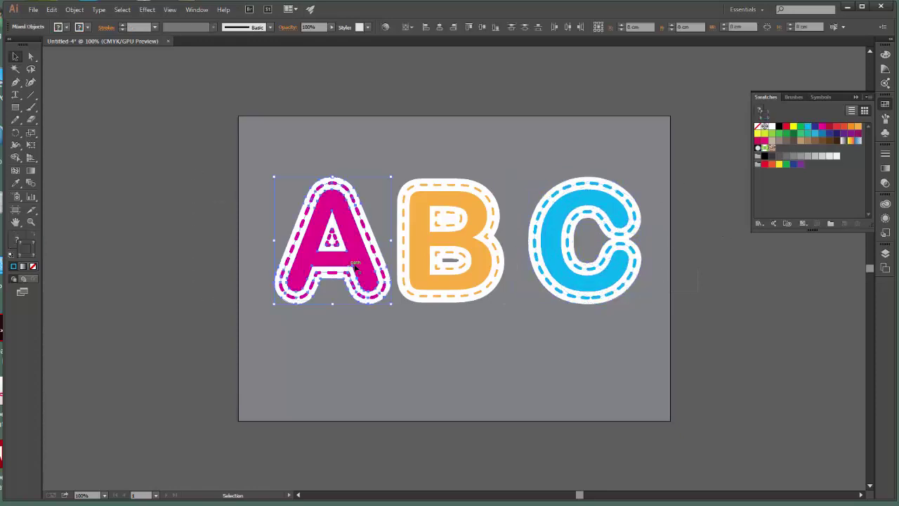
Step: Try pulling the white borders below the letters, then undo the move
{"action": "left_click", "coordinate": [377, 301]}
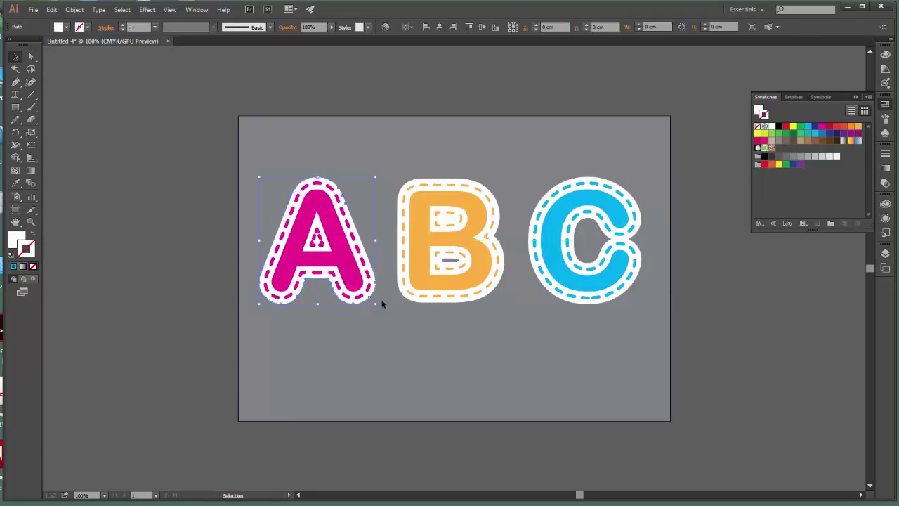
{"action": "left_click", "coordinate": [435, 306], "text": "shift"}
{"action": "mouse_move", "coordinate": [572, 303]}
{"action": "left_mouse_down"}
{"action": "mouse_move", "coordinate": [569, 395]}
{"action": "mouse_move", "coordinate": [558, 425]}
{"action": "left_mouse_up"}
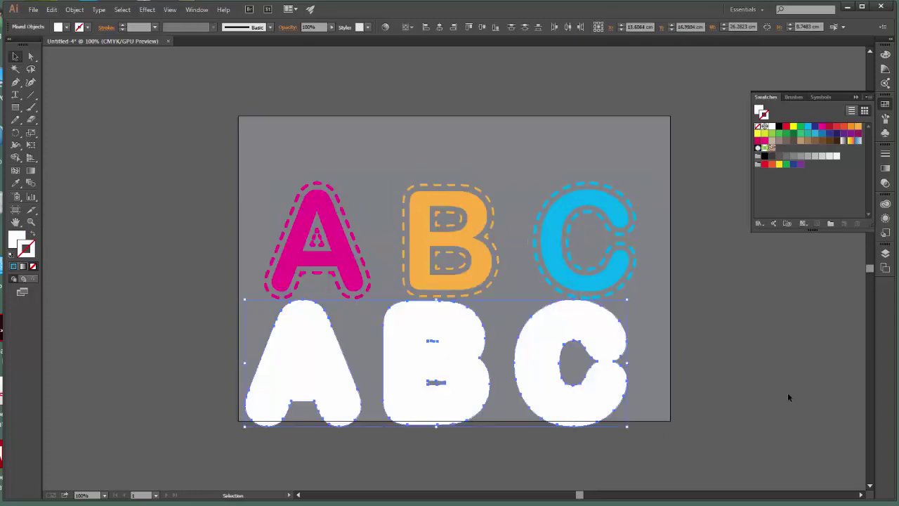
{"action": "key", "text": "ctrl+z"}
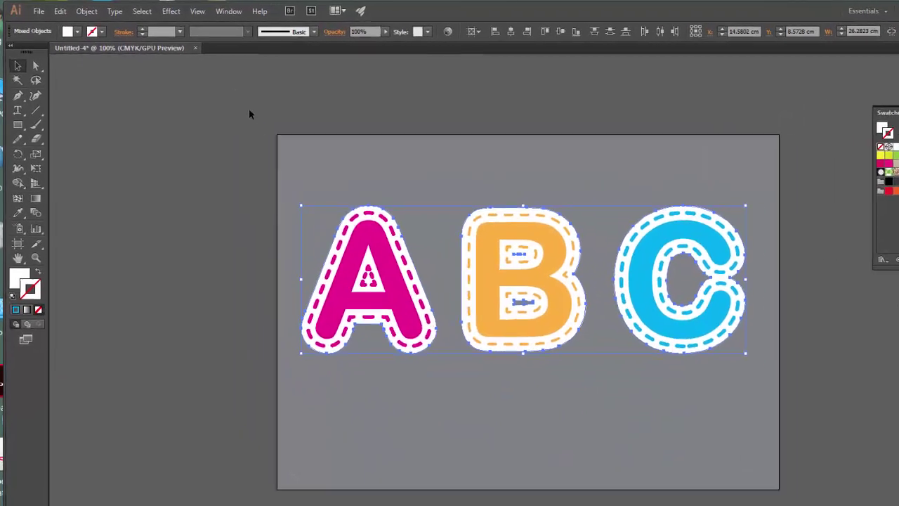
Step: Apply a Drop Shadow to all three ABC letters: Multiply 75%, 0.25 cm offsets, 0.18 cm blur
{"action": "left_click", "coordinate": [182, 13]}
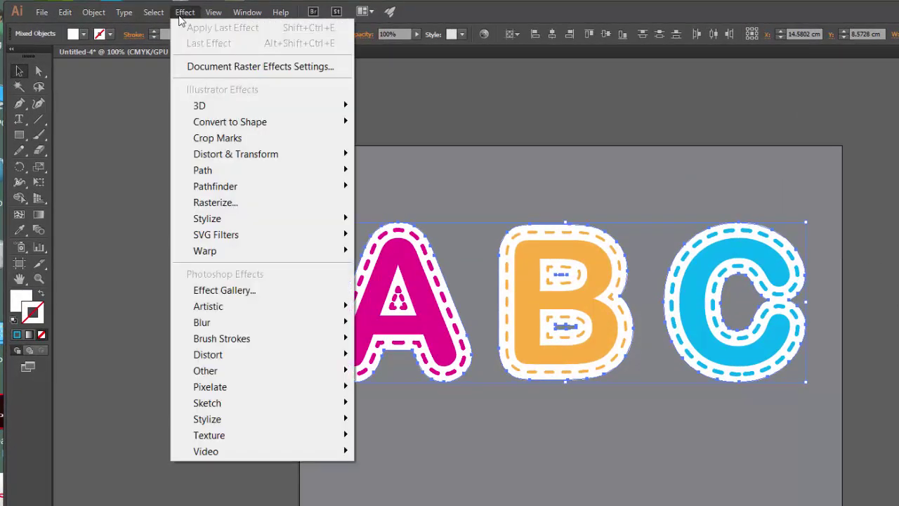
{"action": "left_click", "coordinate": [411, 221]}
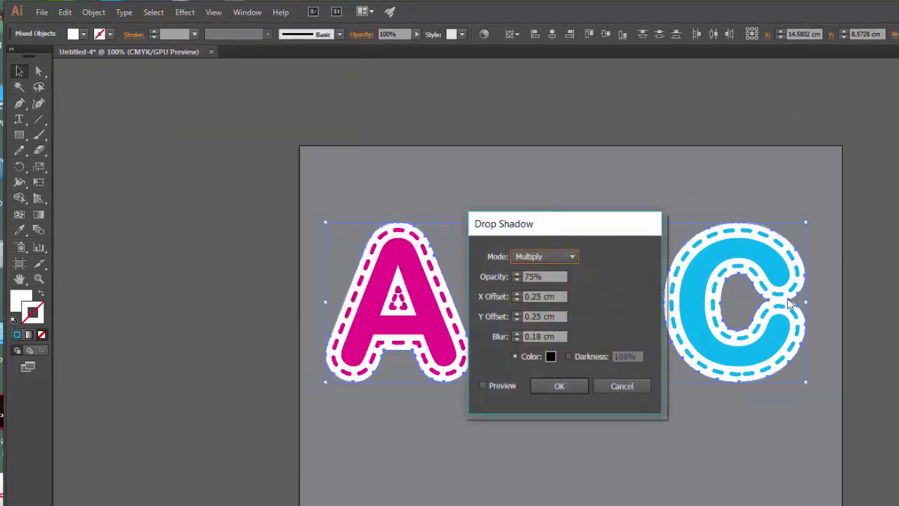
{"action": "left_click_drag", "start_coordinate": [565, 223], "coordinate": [873, 76]}
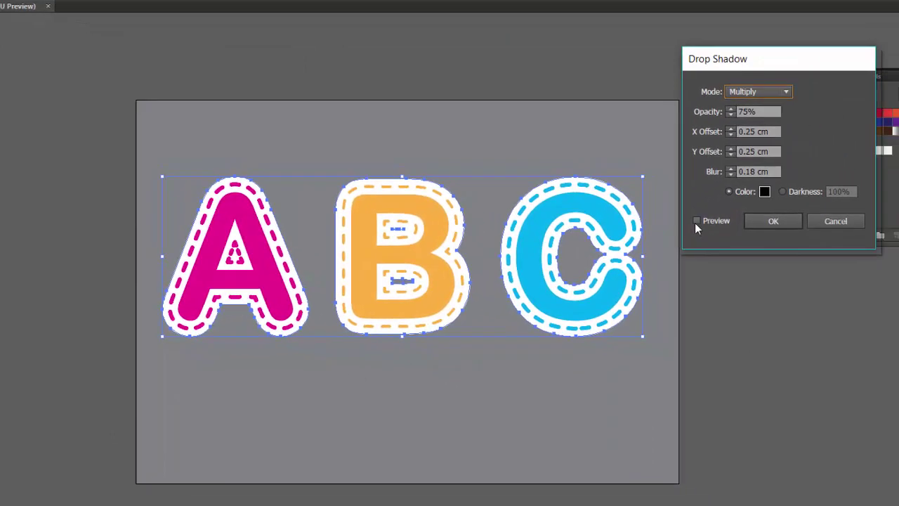
{"action": "left_click", "coordinate": [696, 220]}
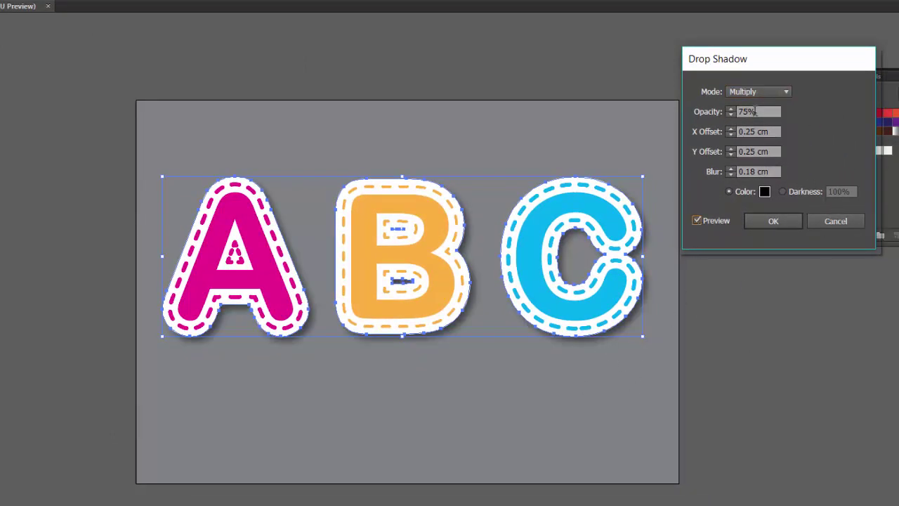
{"action": "left_click", "coordinate": [766, 221]}
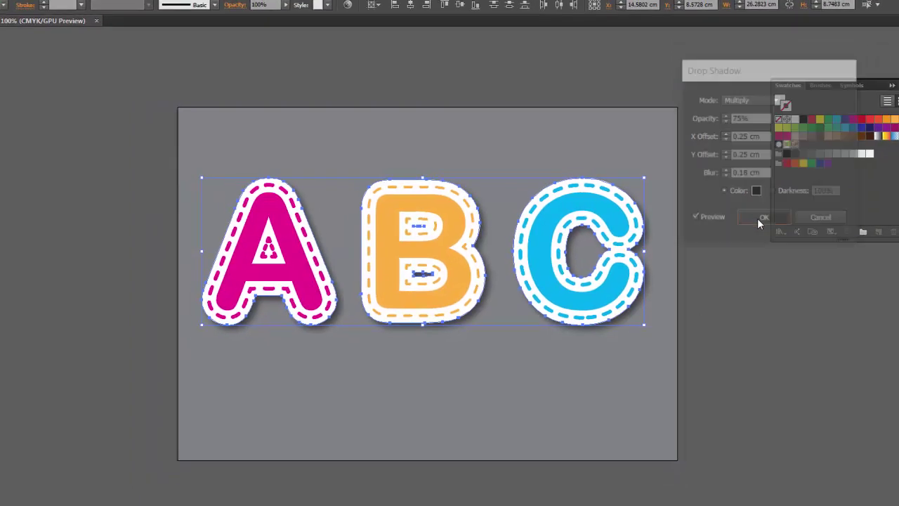